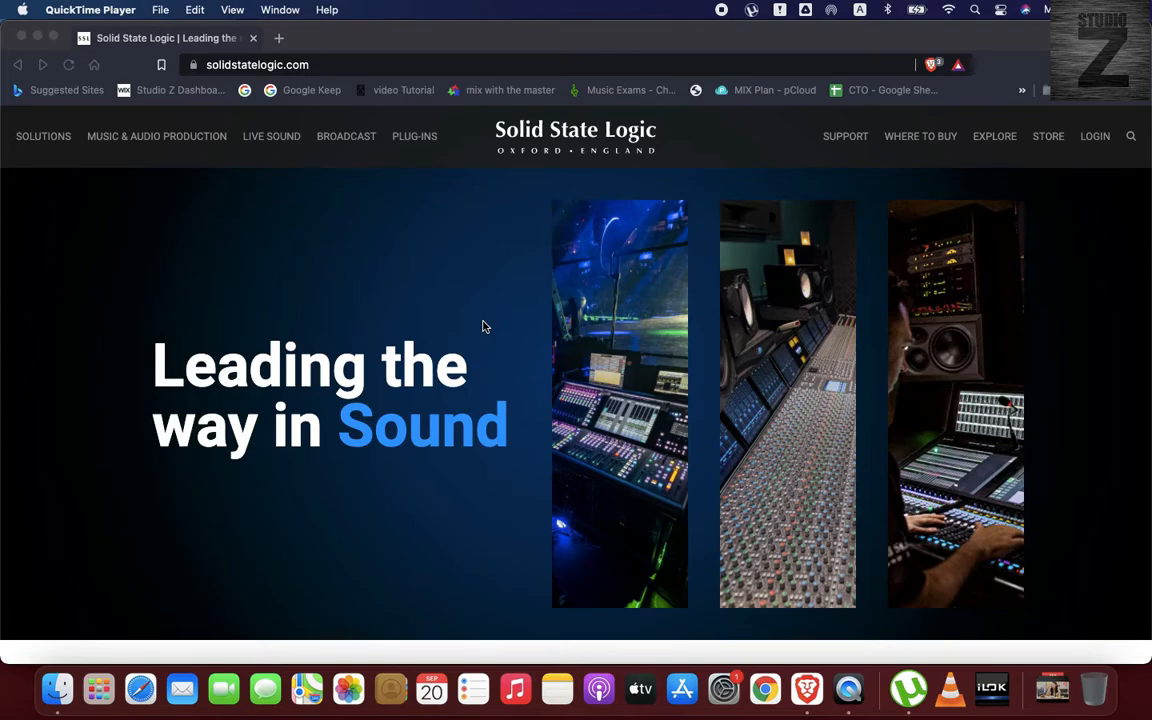
# - Open the customer account page from the Solid State Logic home page
pyautogui.scroll(-2, 481, 395)
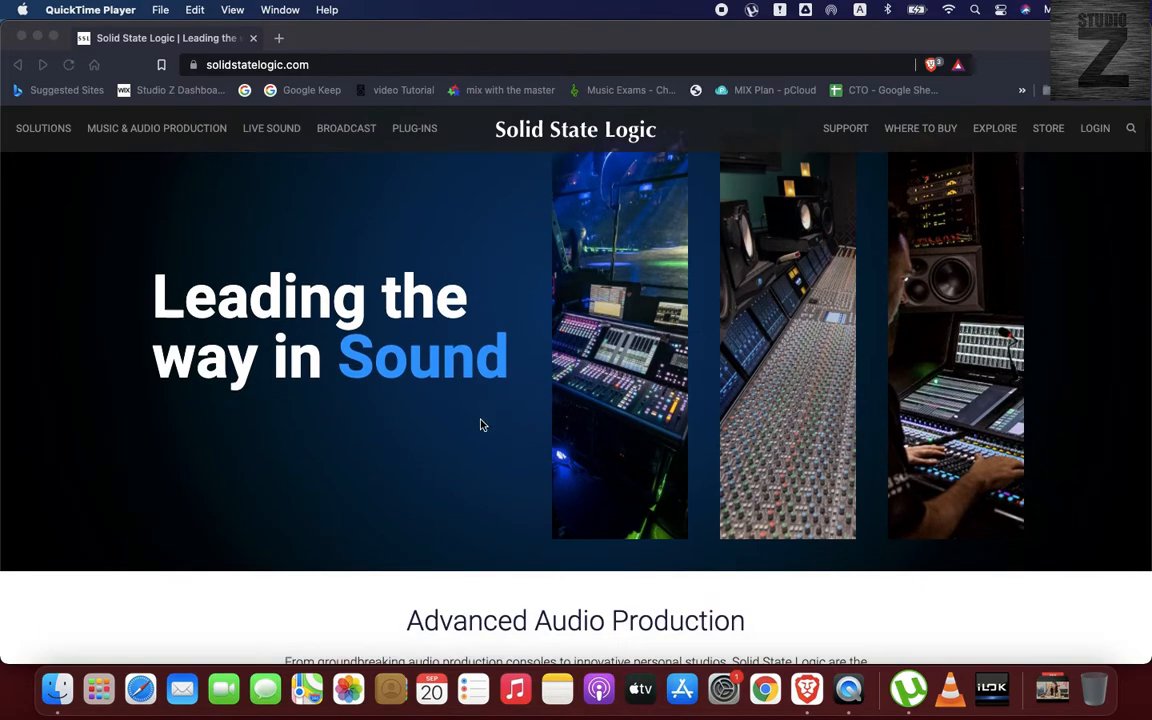
pyautogui.scroll(-2, 481, 425)
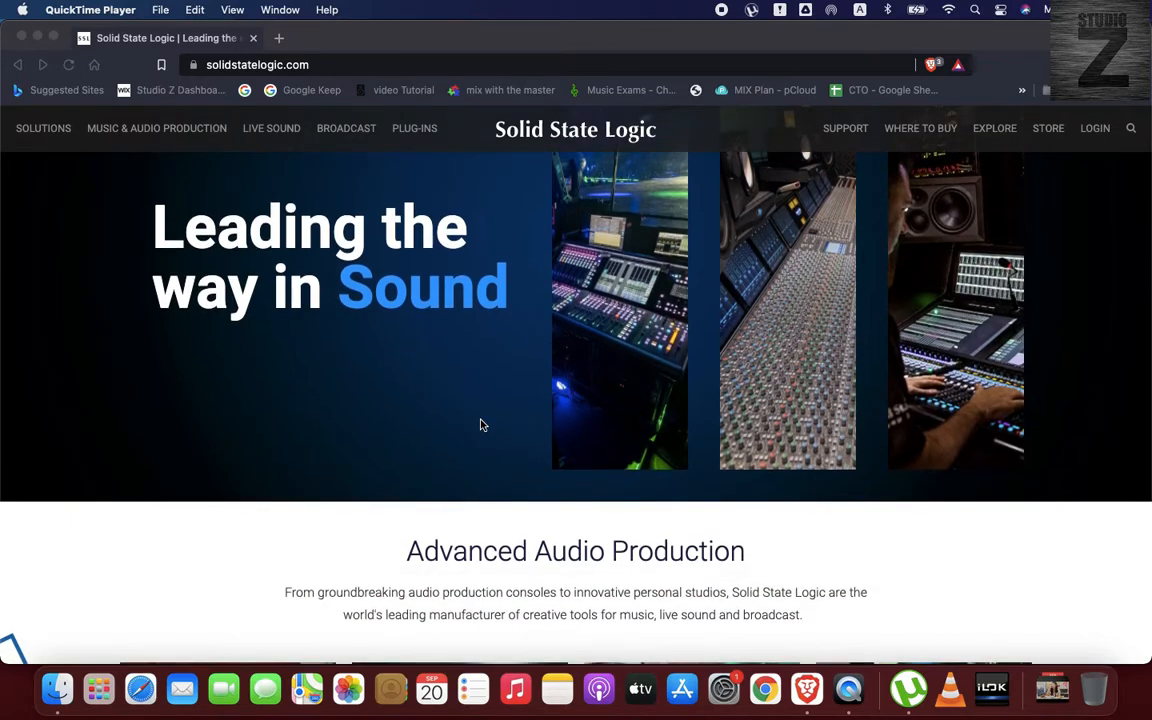
pyautogui.scroll(-2, 481, 425)
pyautogui.scroll(5, 481, 425)
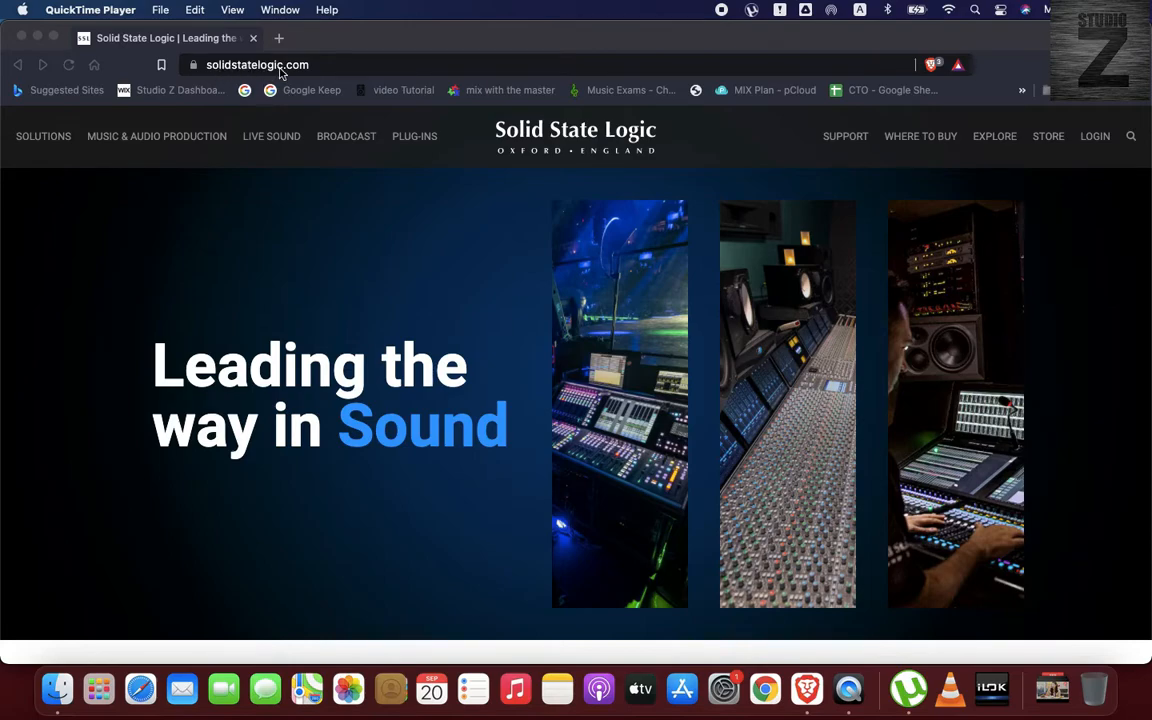
pyautogui.click(1098, 145)
pyautogui.click(1097, 146)
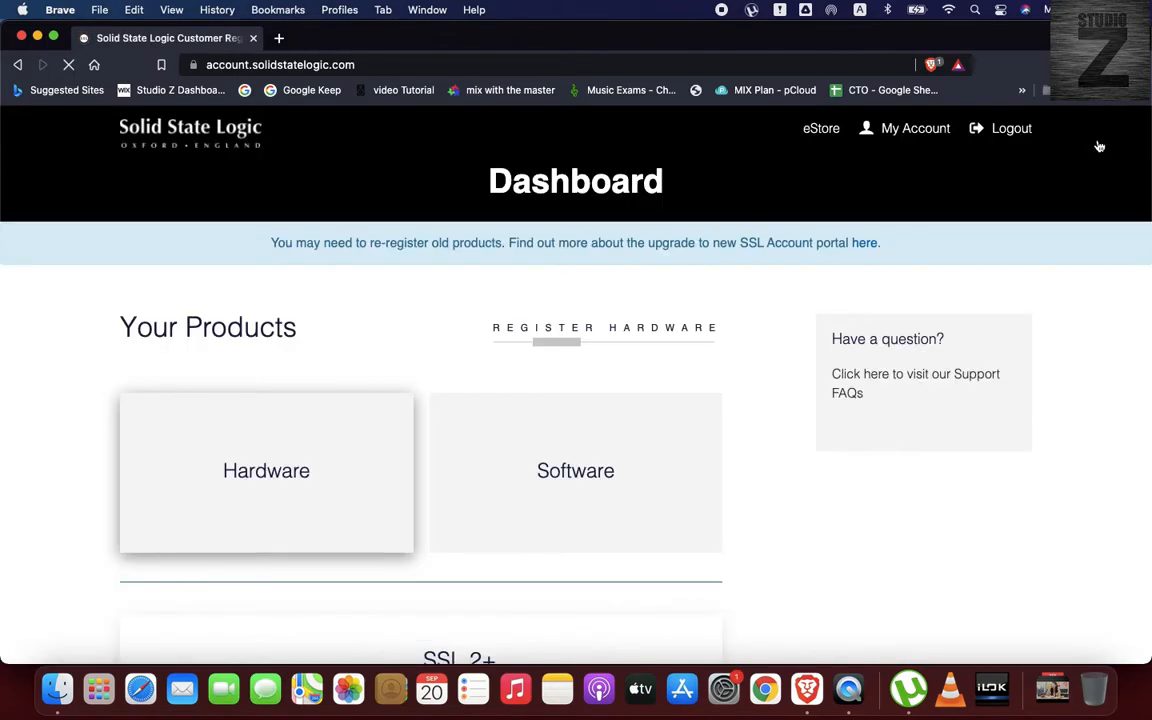
# - Look over the registered products on the dashboard and log out of the account
pyautogui.scroll(-2, 33, 370)
pyautogui.scroll(-3, 33, 370)
pyautogui.scroll(5, 33, 370)
pyautogui.click(1012, 134)
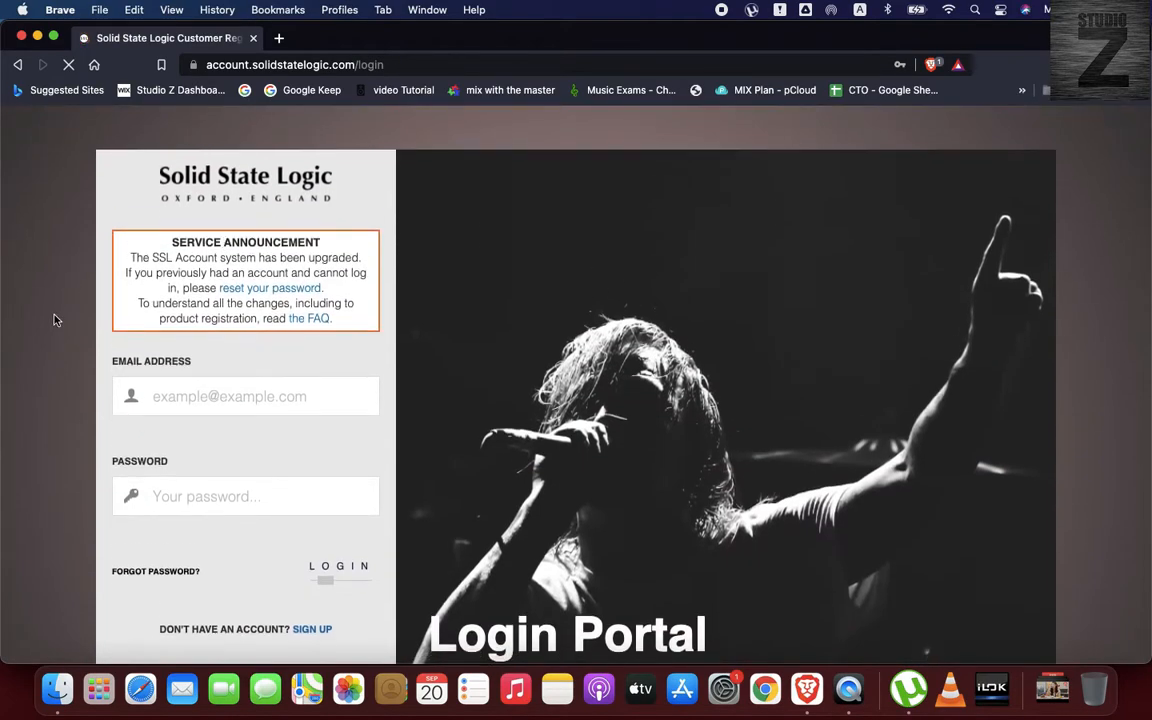
# - Log in to the Solid State Logic account with the saved e-mail address and password
pyautogui.scroll(-2, 54, 319)
pyautogui.click(189, 320)
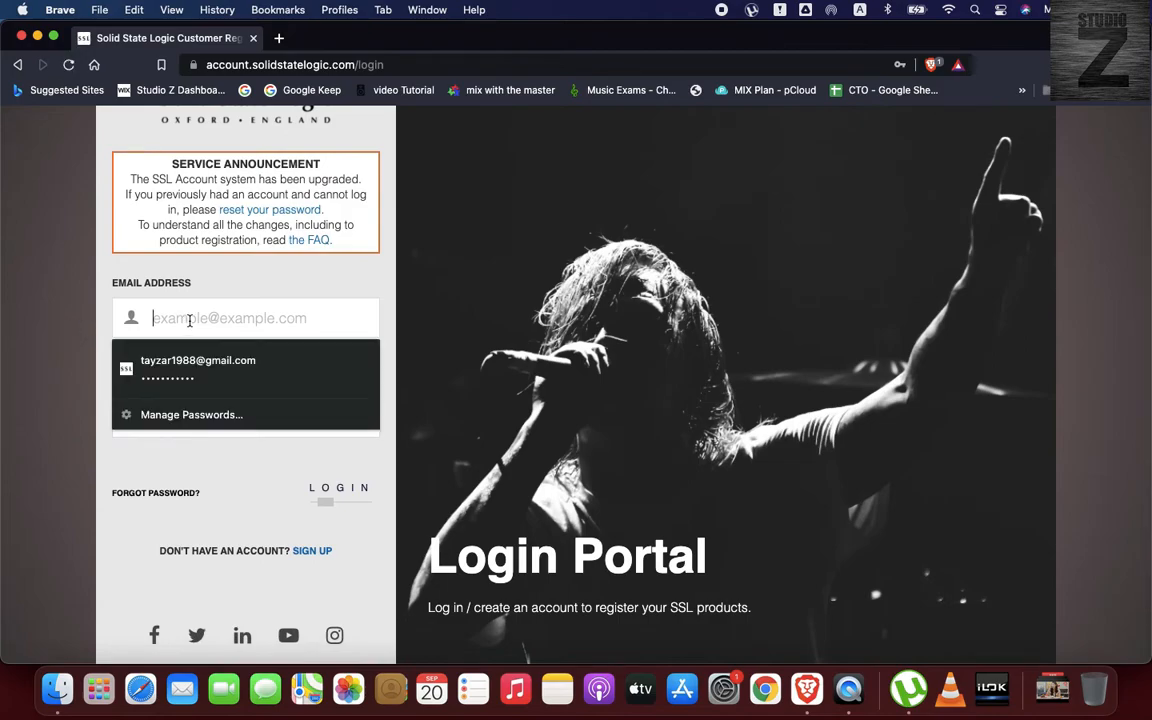
pyautogui.click(176, 367)
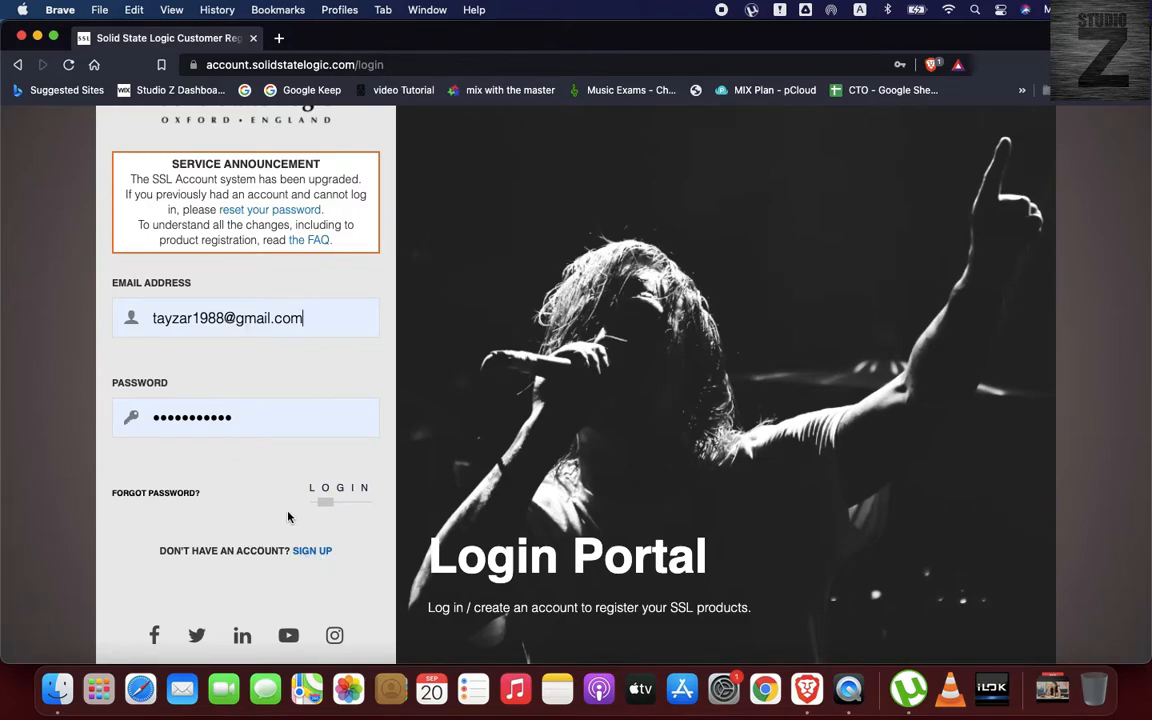
pyautogui.click(335, 508)
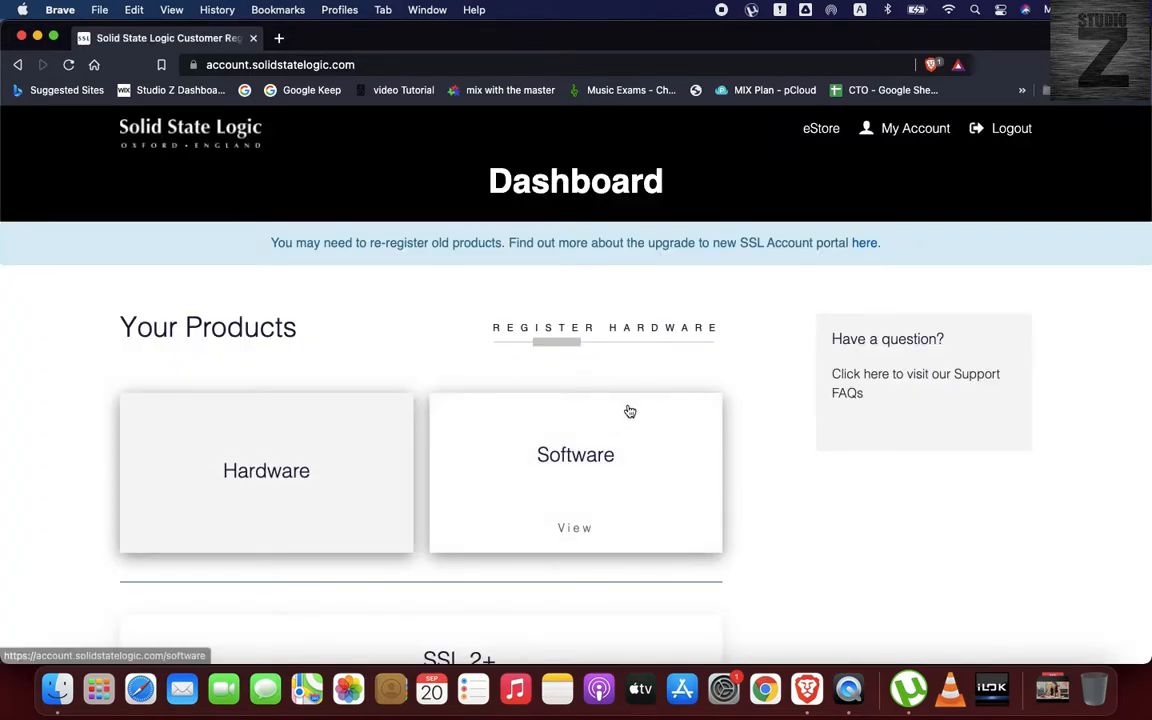
# - Open the additional software page for the registered SSL 2+ interface
pyautogui.scroll(-5, 741, 438)
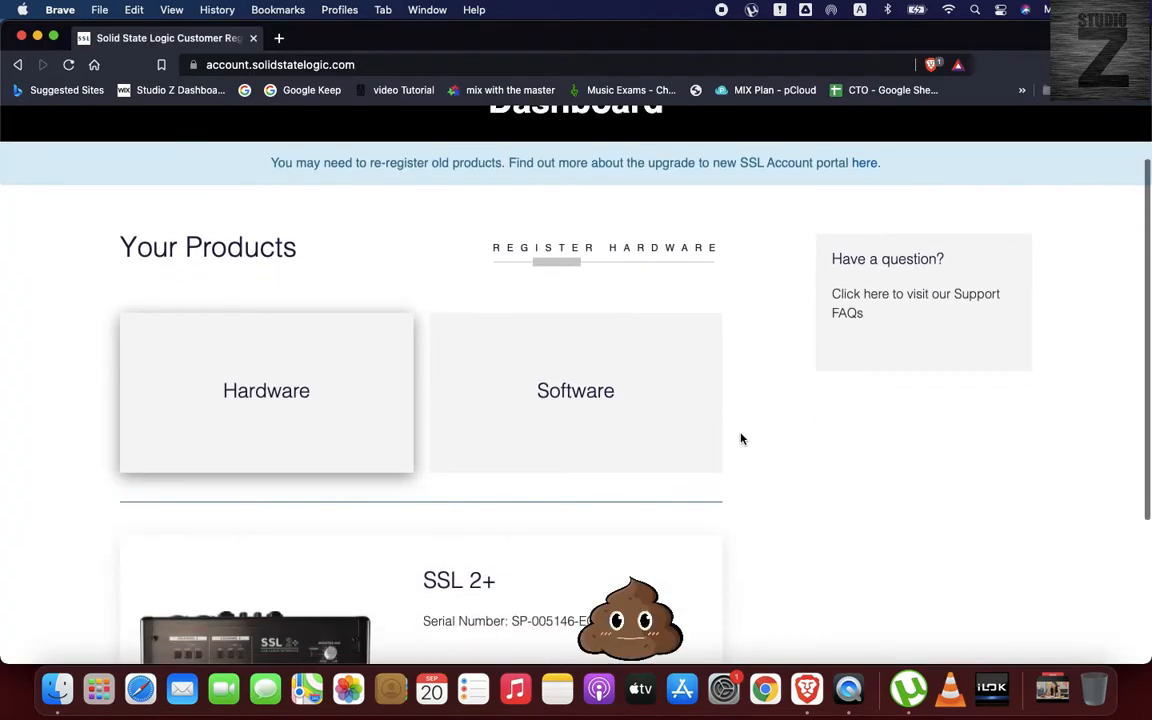
pyautogui.scroll(1, 741, 438)
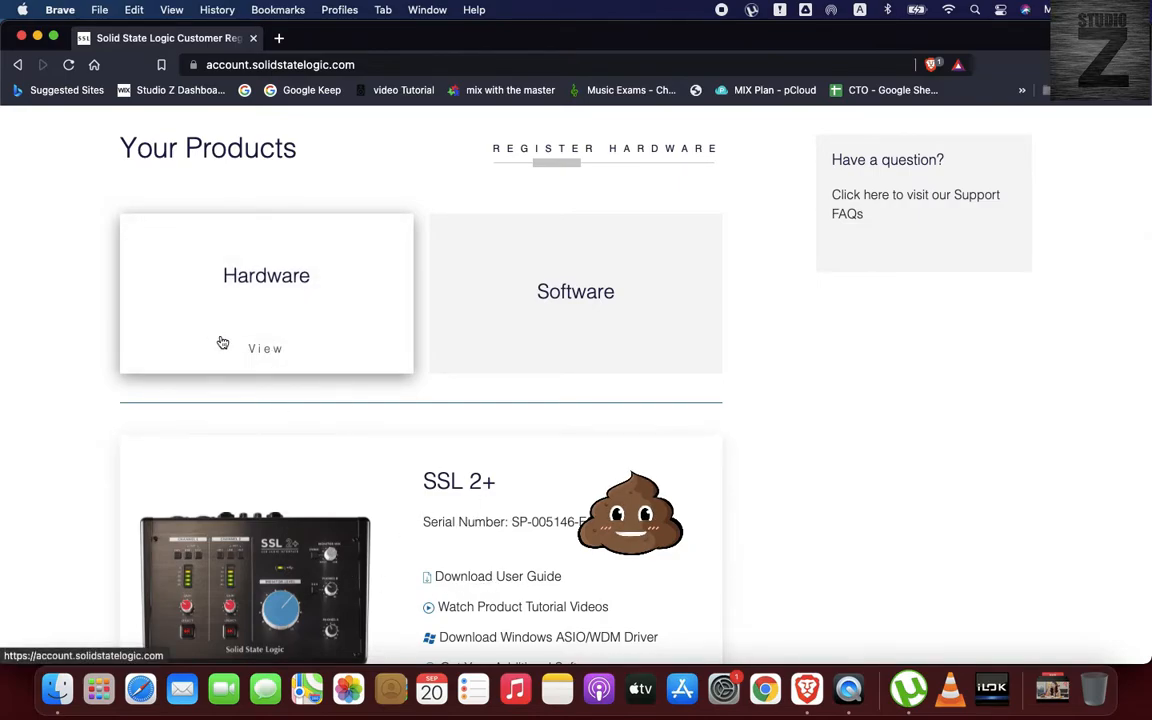
pyautogui.scroll(-3, 782, 404)
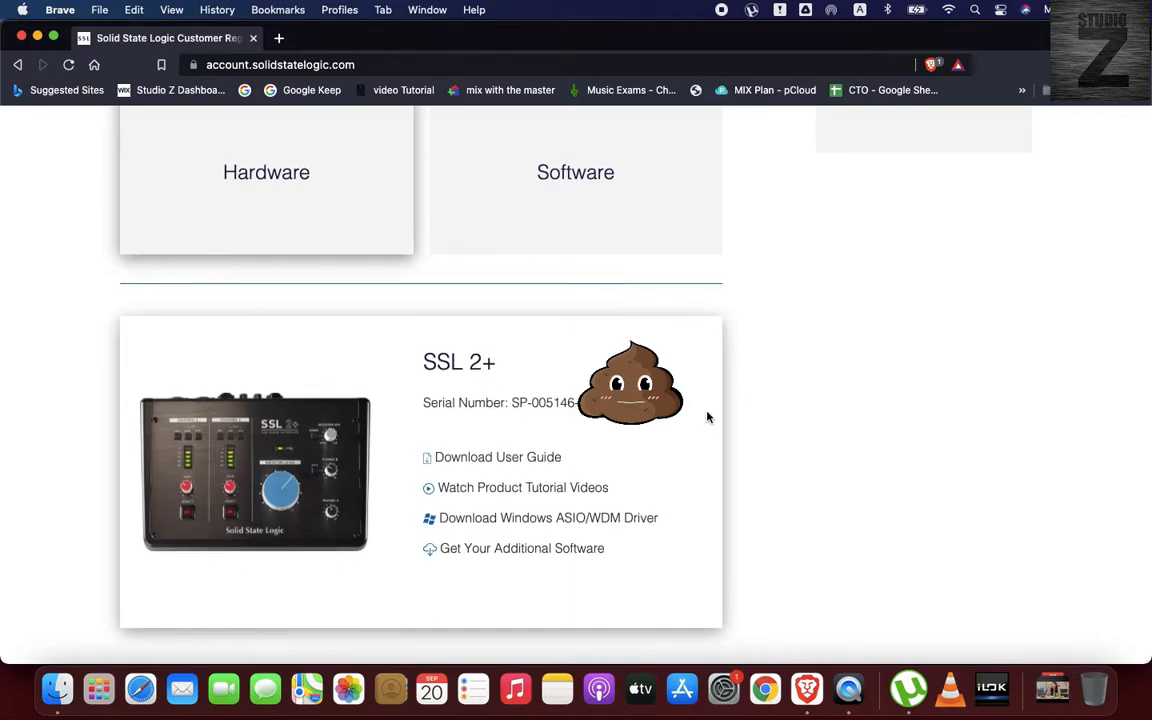
pyautogui.click(493, 552)
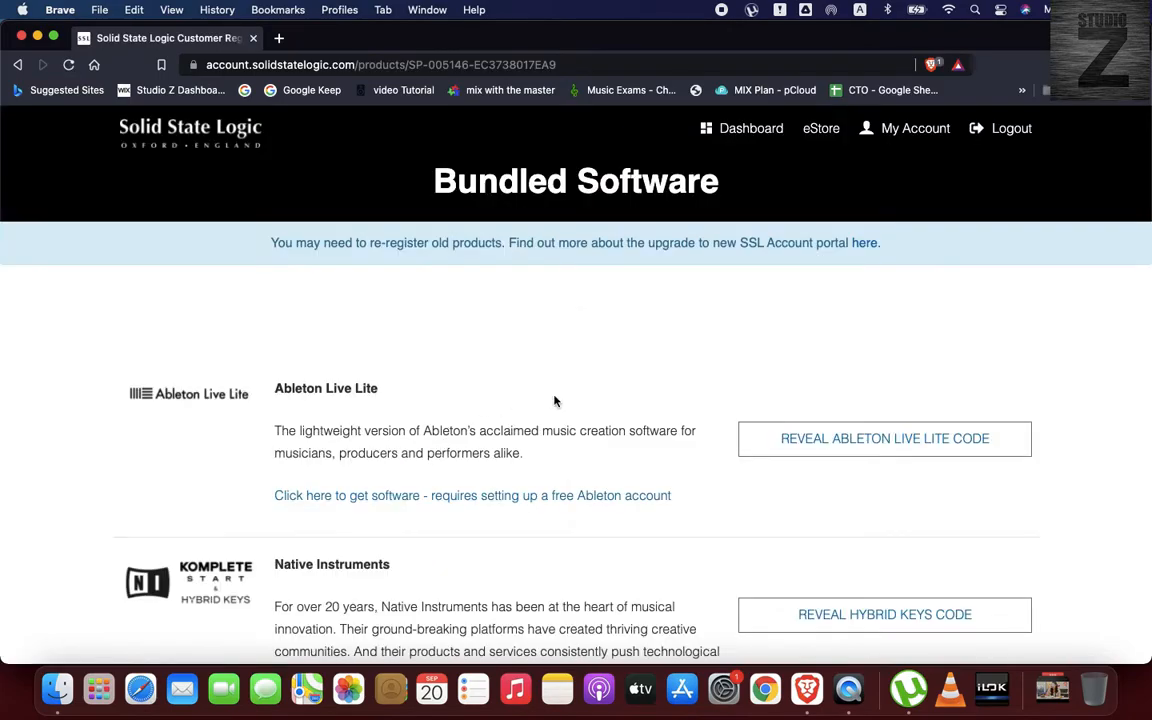
# - Find the SSL Native entry in the bundled software list and open its SSL Native plug-ins installer link
pyautogui.scroll(-10, 555, 400)
pyautogui.scroll(-10, 555, 397)
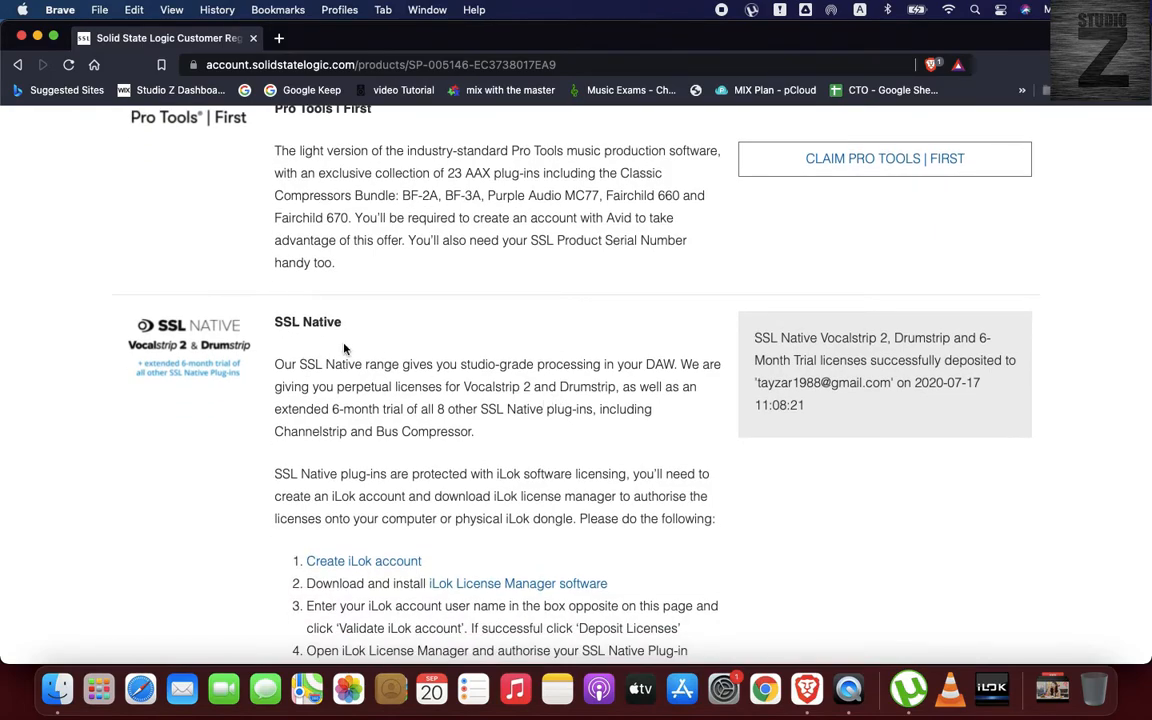
pyautogui.scroll(-2, 366, 353)
pyautogui.scroll(3, 745, 250)
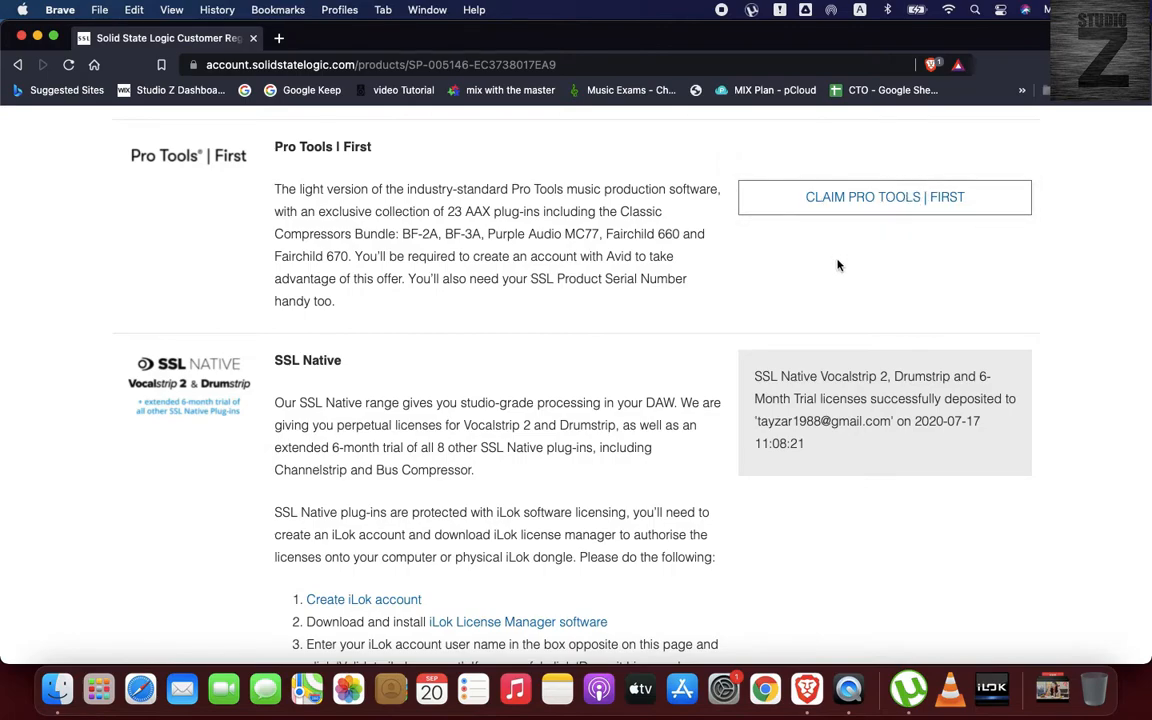
pyautogui.scroll(-1, 838, 265)
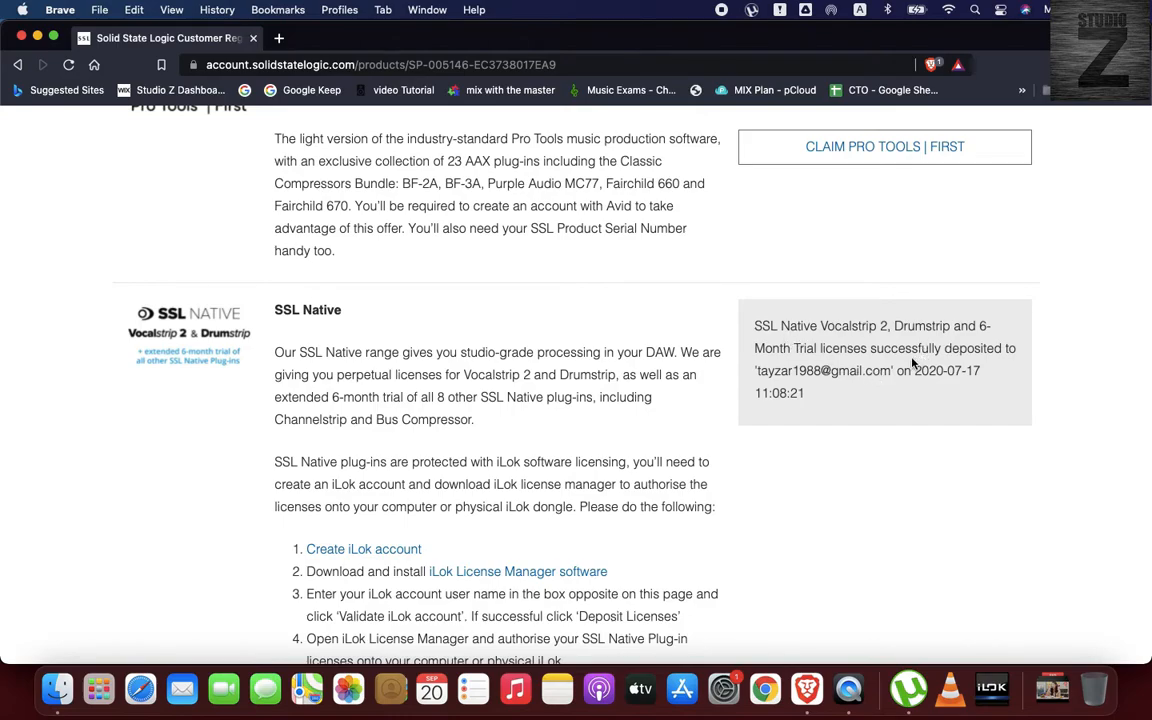
pyautogui.scroll(-3, 906, 364)
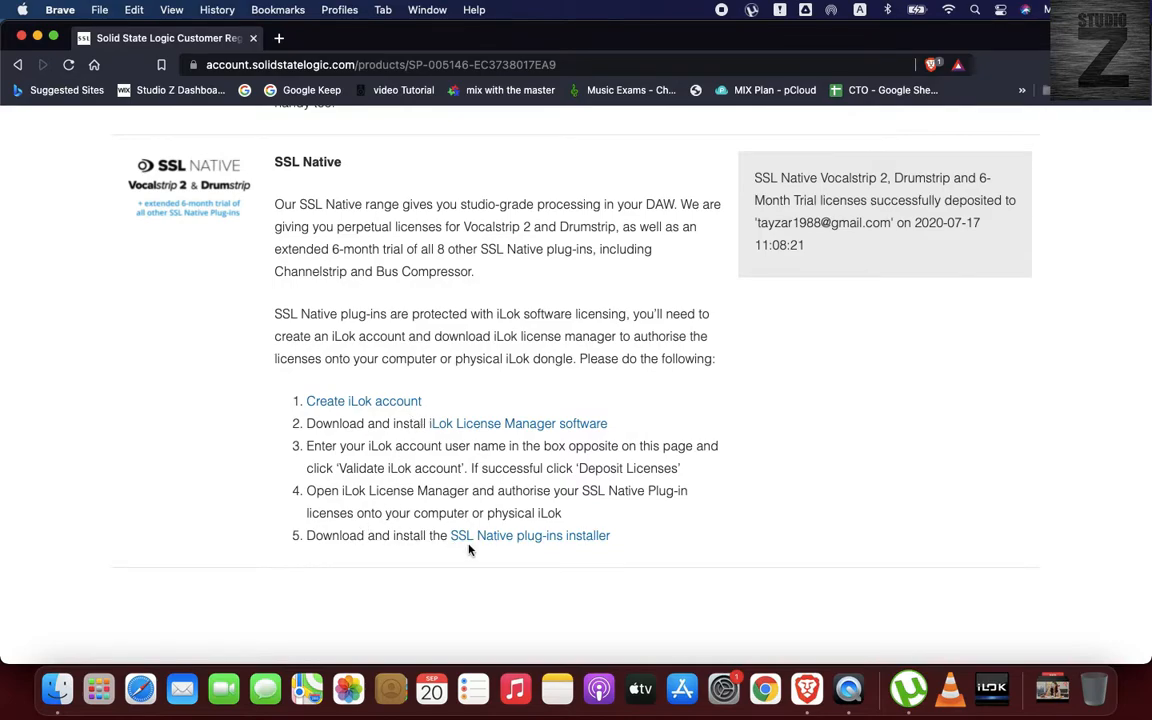
pyautogui.click(546, 538)
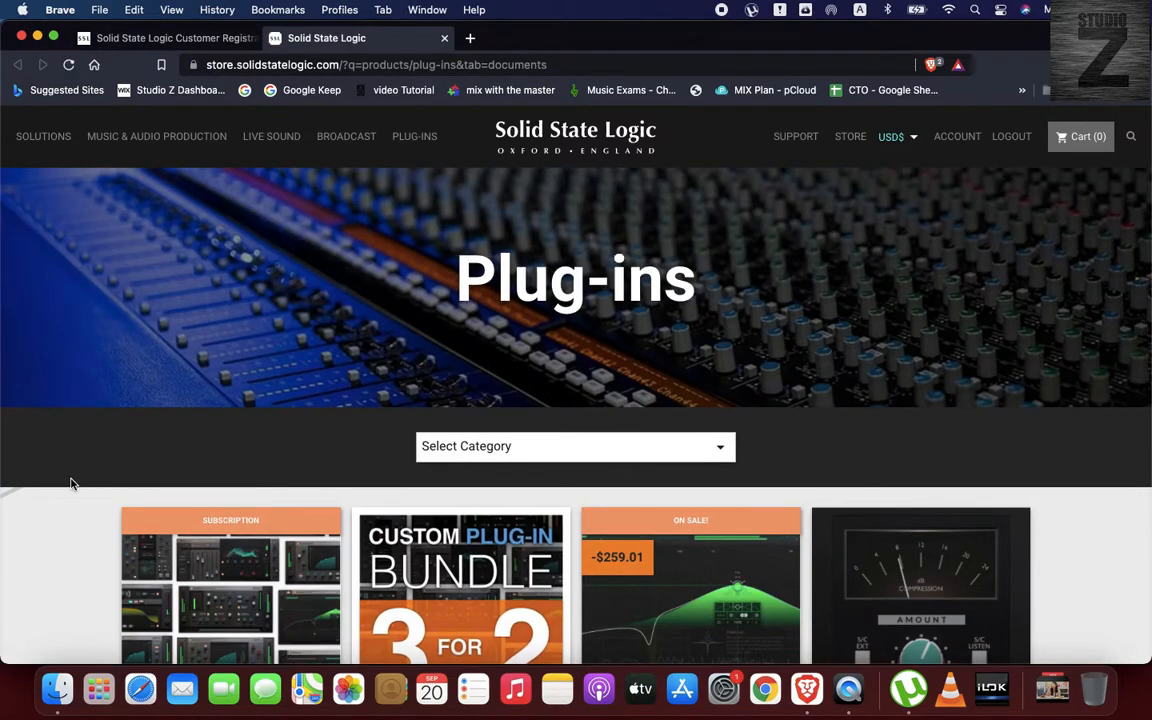
# - Open the subscription page of the SSL Native Complete Bundle from the plug-ins store
pyautogui.scroll(-1, 72, 484)
pyautogui.scroll(-1, 71, 484)
pyautogui.scroll(-3, 71, 484)
pyautogui.scroll(-3, 71, 484)
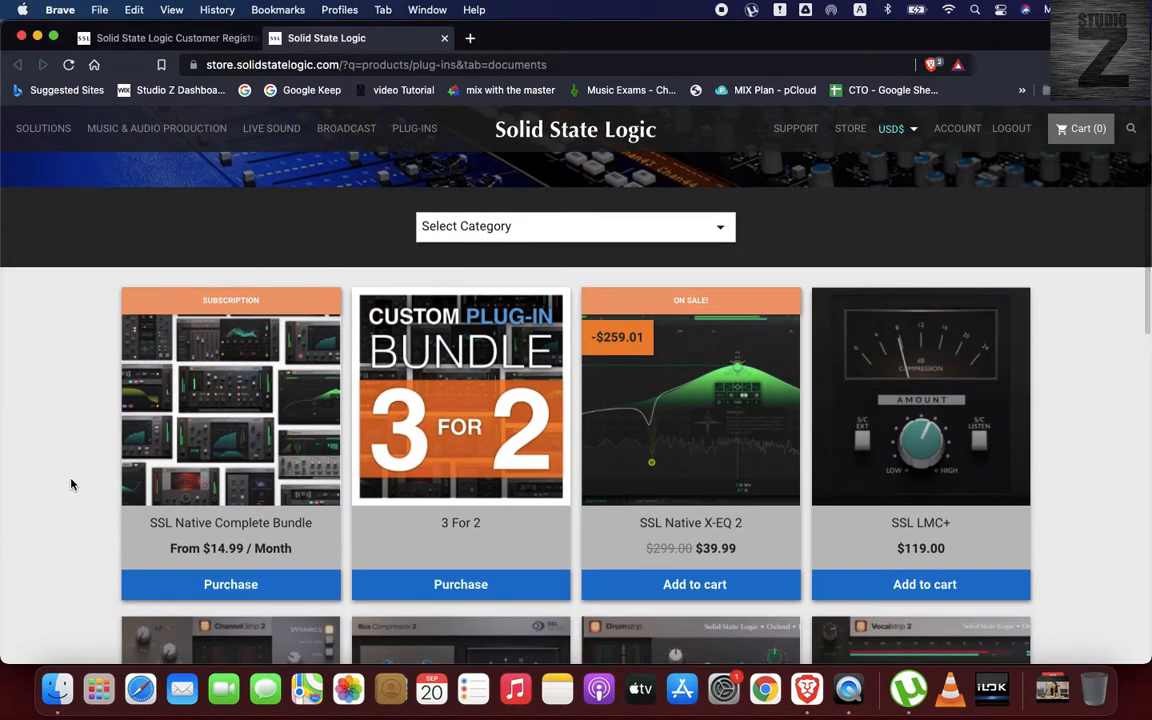
pyautogui.scroll(-1, 71, 484)
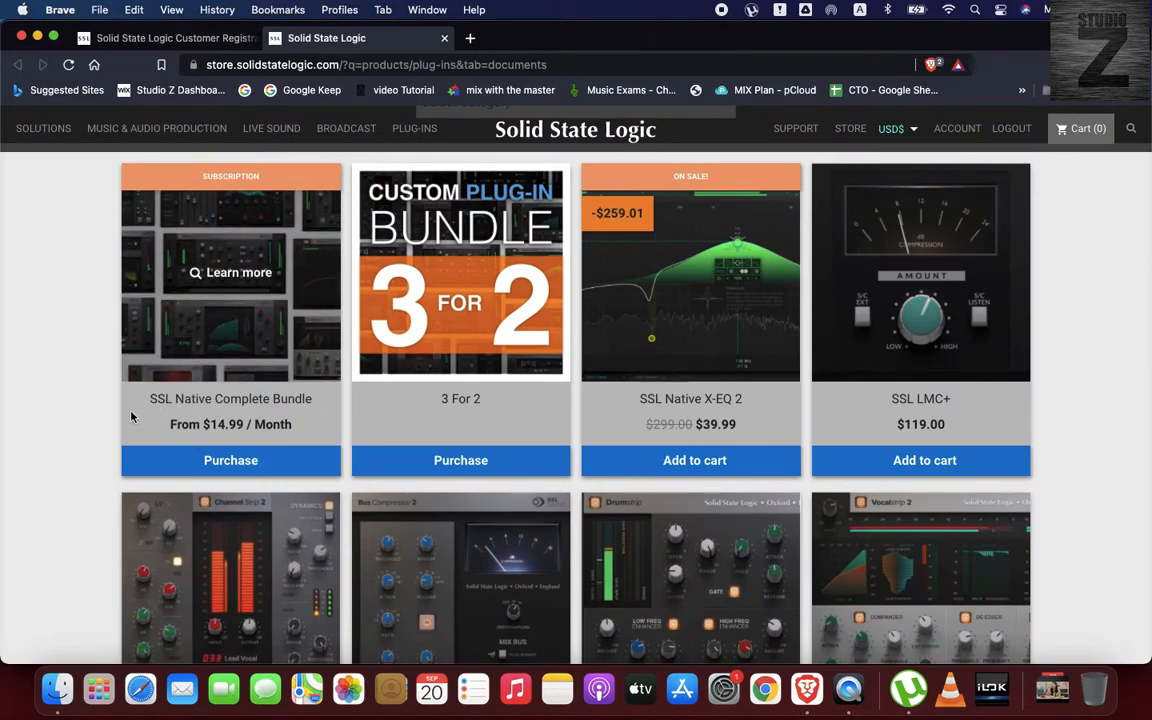
pyautogui.scroll(-2, 71, 438)
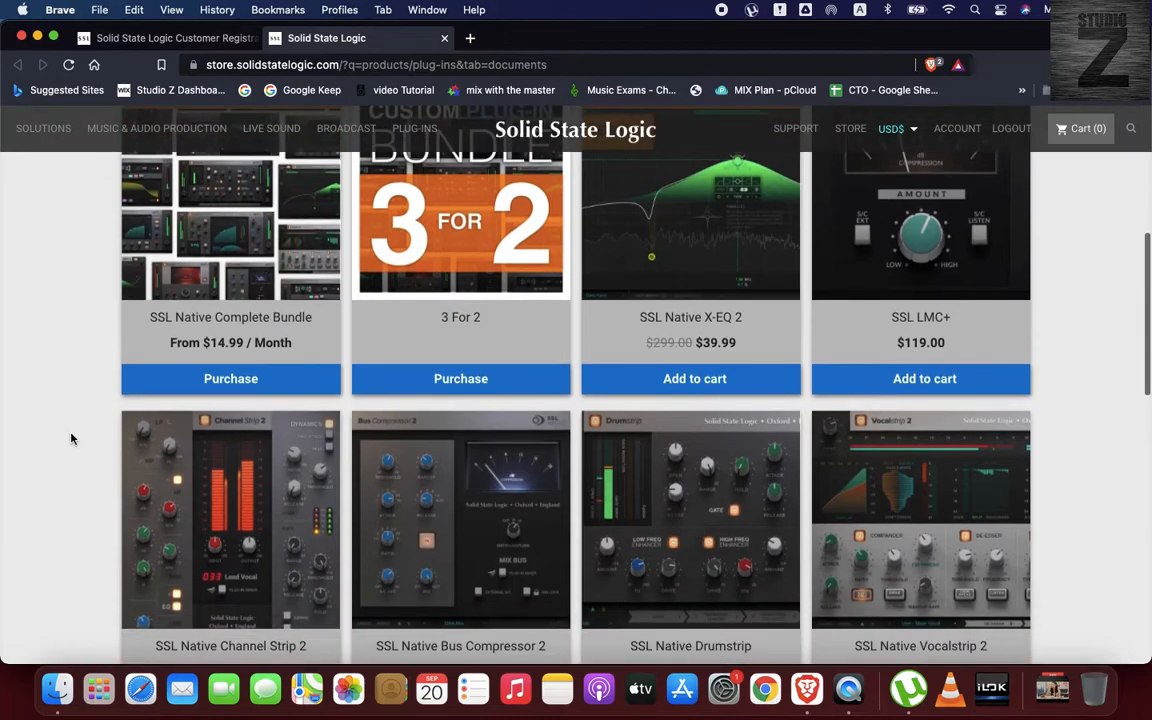
pyautogui.click(203, 302)
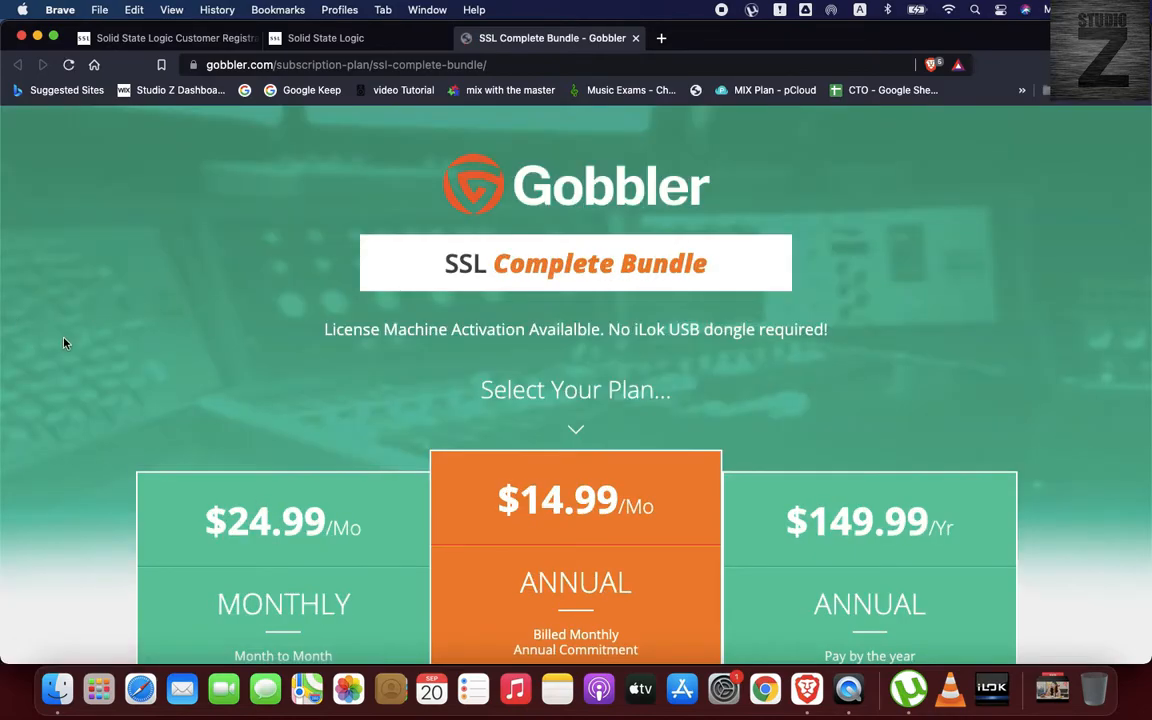
# - Compare the SSL Complete Bundle plans and select the annual plan billed monthly at $14.99/Mo
pyautogui.scroll(-5, 63, 343)
pyautogui.scroll(5, 63, 343)
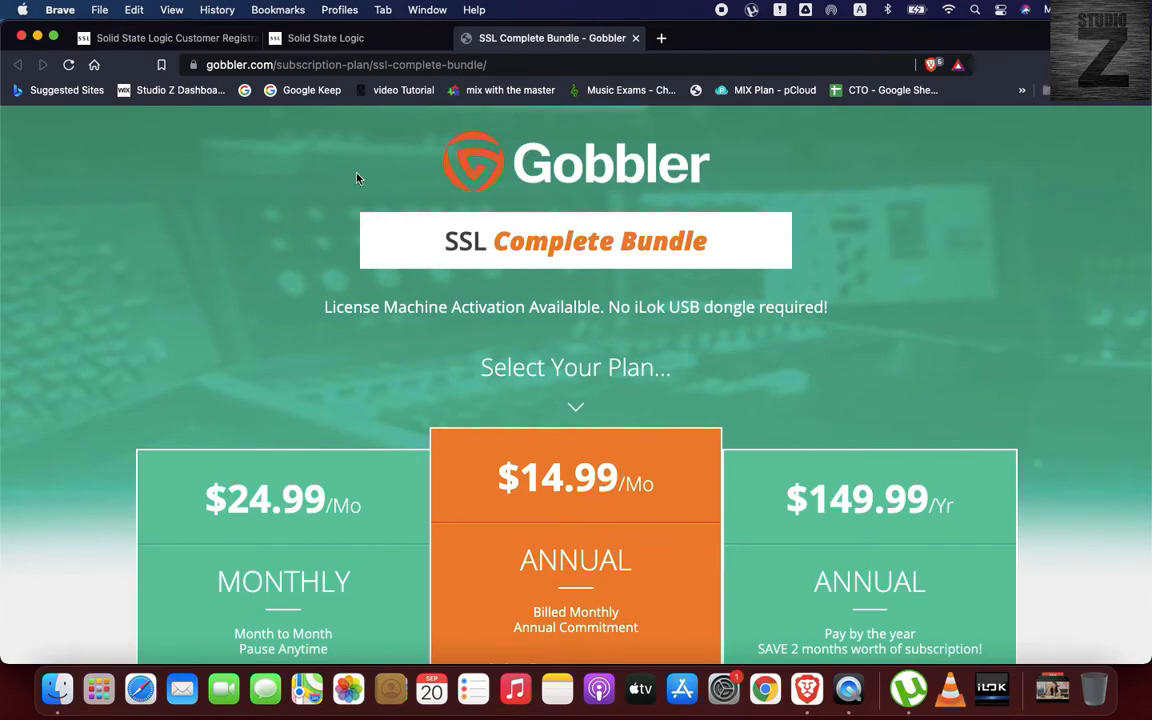
pyautogui.scroll(-8, 78, 334)
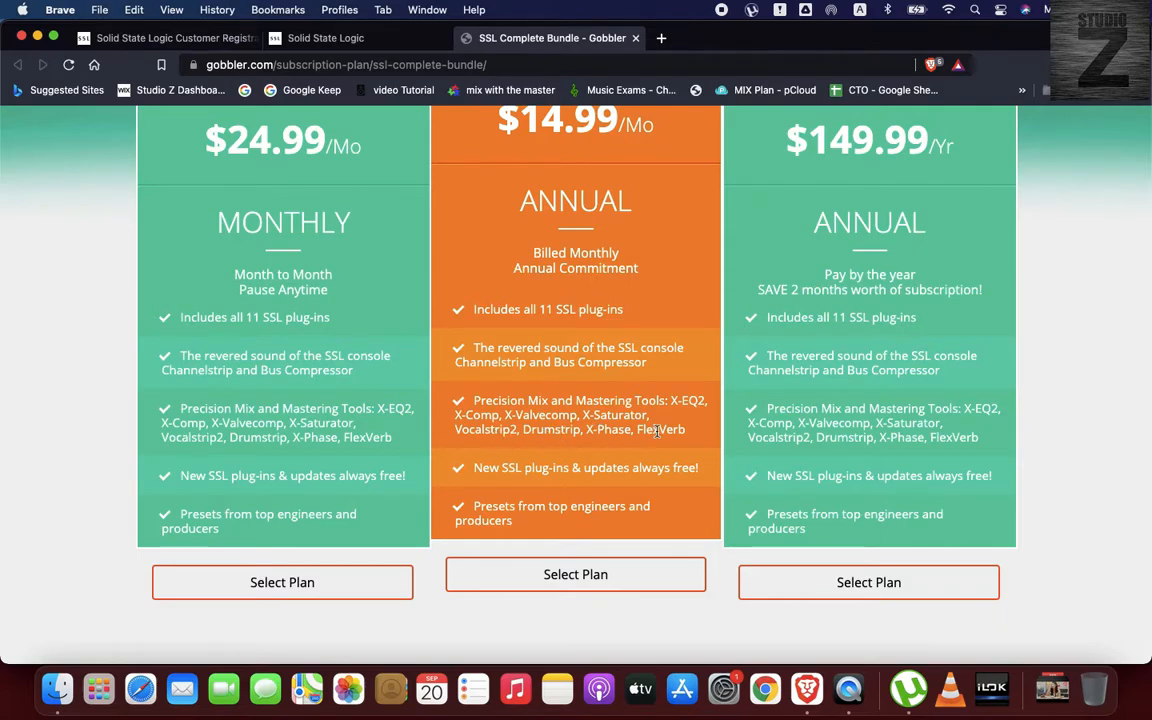
pyautogui.click(591, 579)
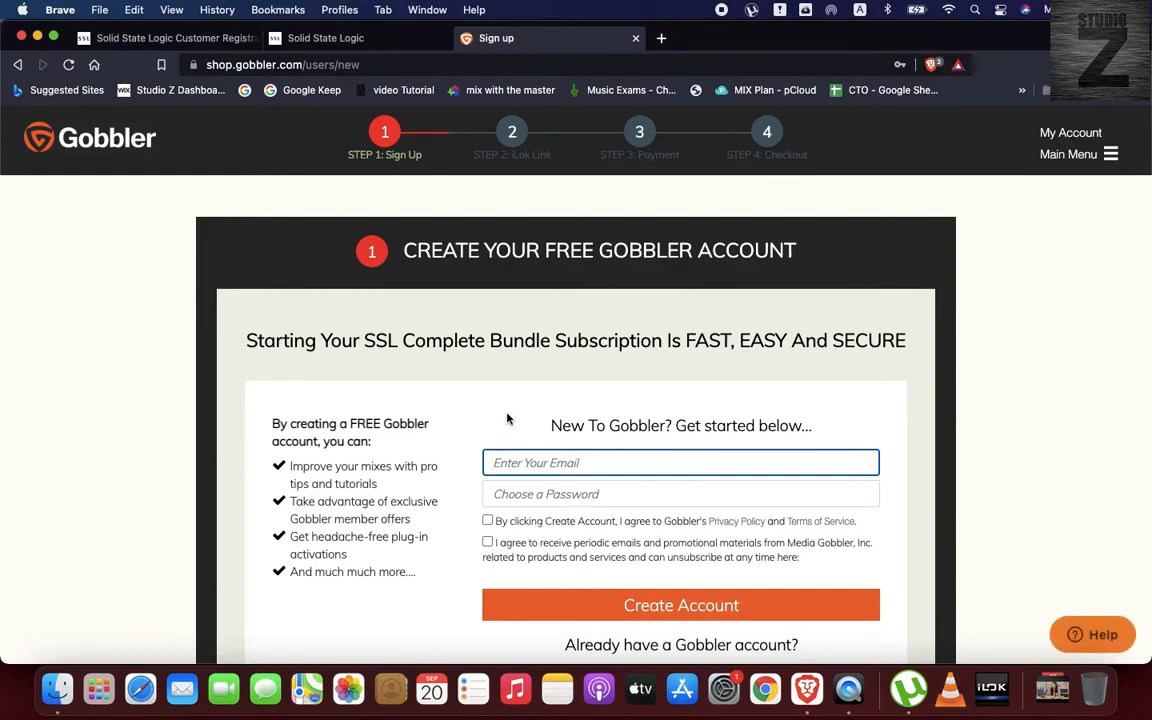
# - Sign in to the existing Gobbler account with the saved e-mail address and password
pyautogui.scroll(-1, 509, 411)
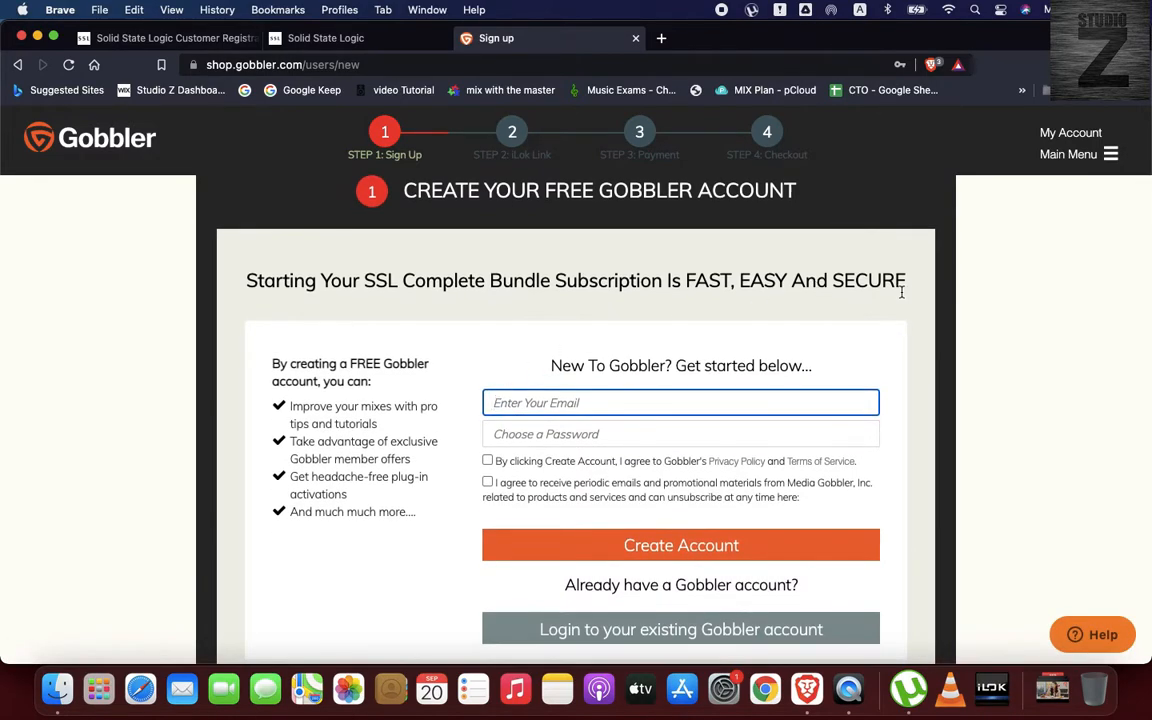
pyautogui.scroll(-1, 888, 341)
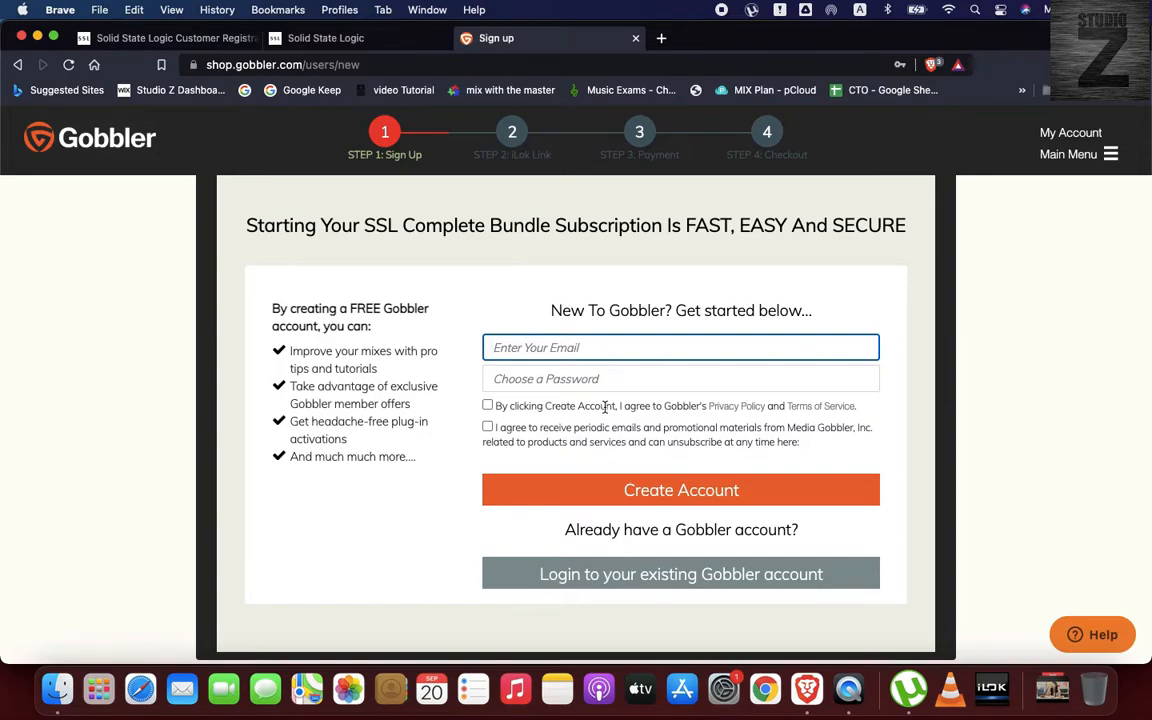
pyautogui.scroll(-2, 606, 413)
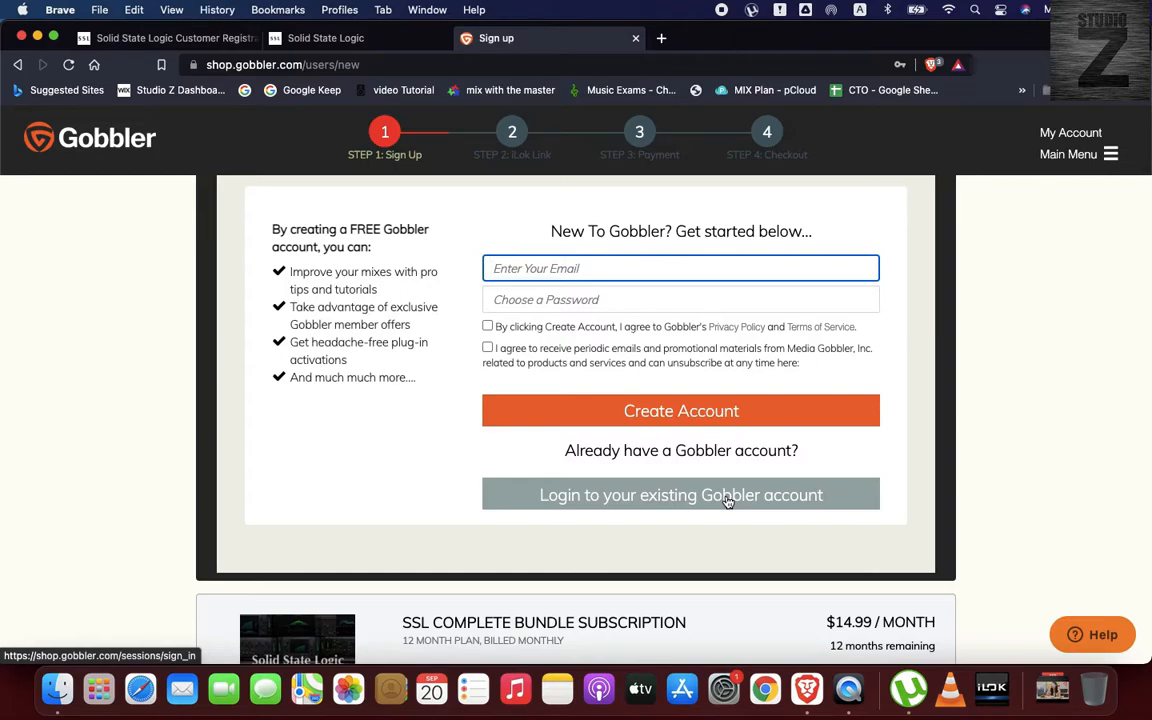
pyautogui.scroll(-3, 728, 501)
pyautogui.click(647, 404)
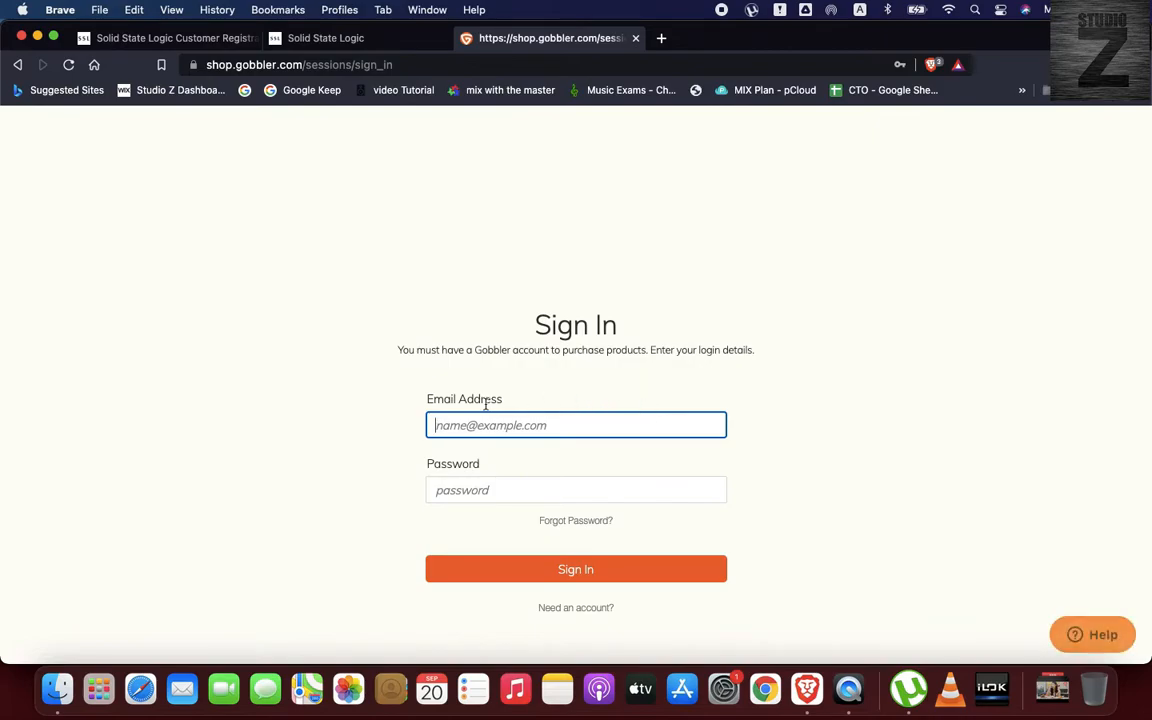
pyautogui.click(462, 432)
pyautogui.click(480, 462)
pyautogui.click(458, 574)
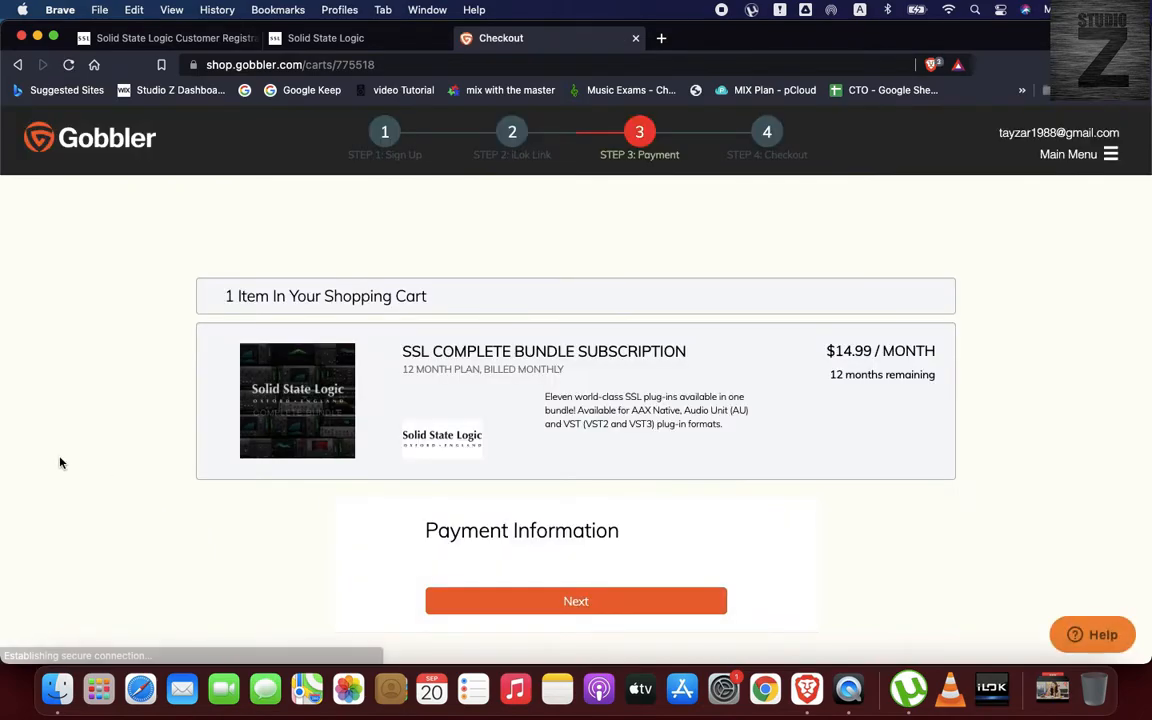
# - Open the account's Installers page and view the Solid State Logic plug-in installers for macOS and Windows
pyautogui.scroll(-3, 102, 456)
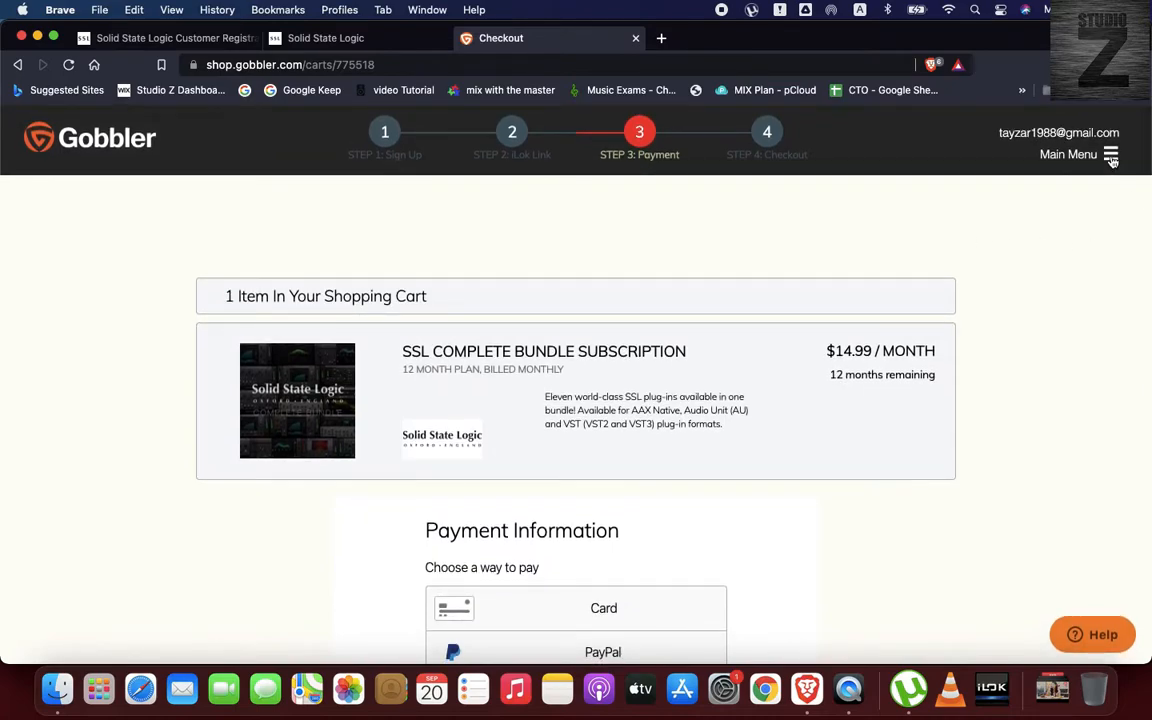
pyautogui.click(1111, 157)
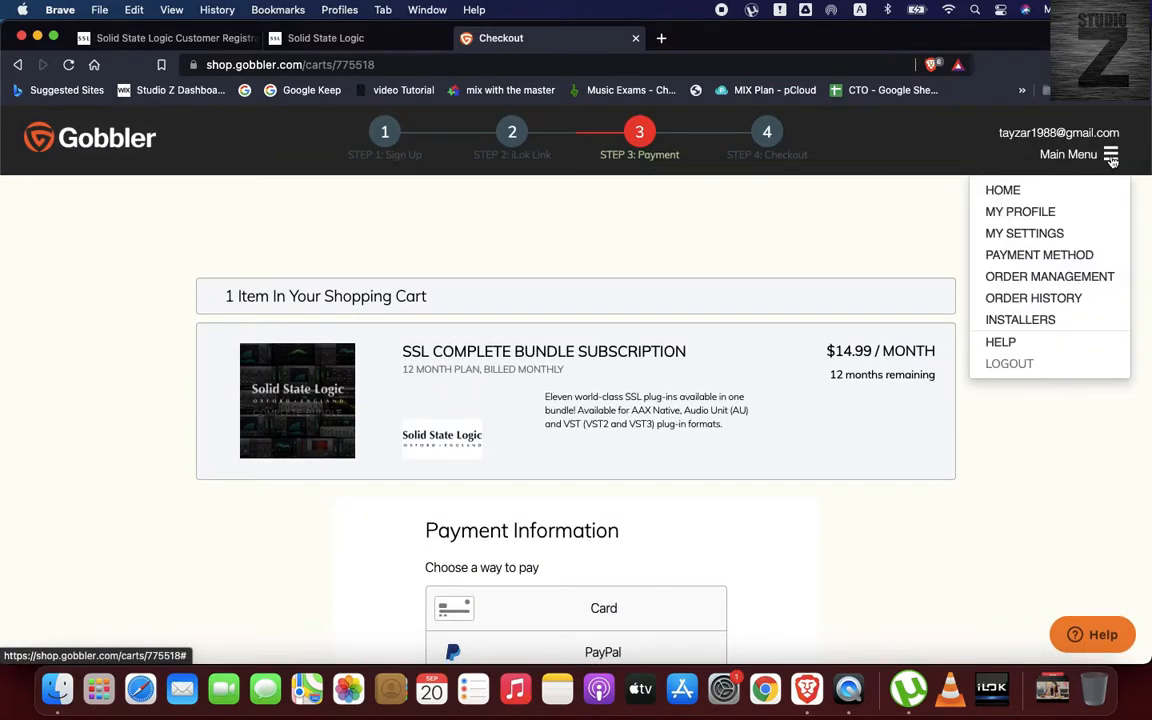
pyautogui.click(1036, 319)
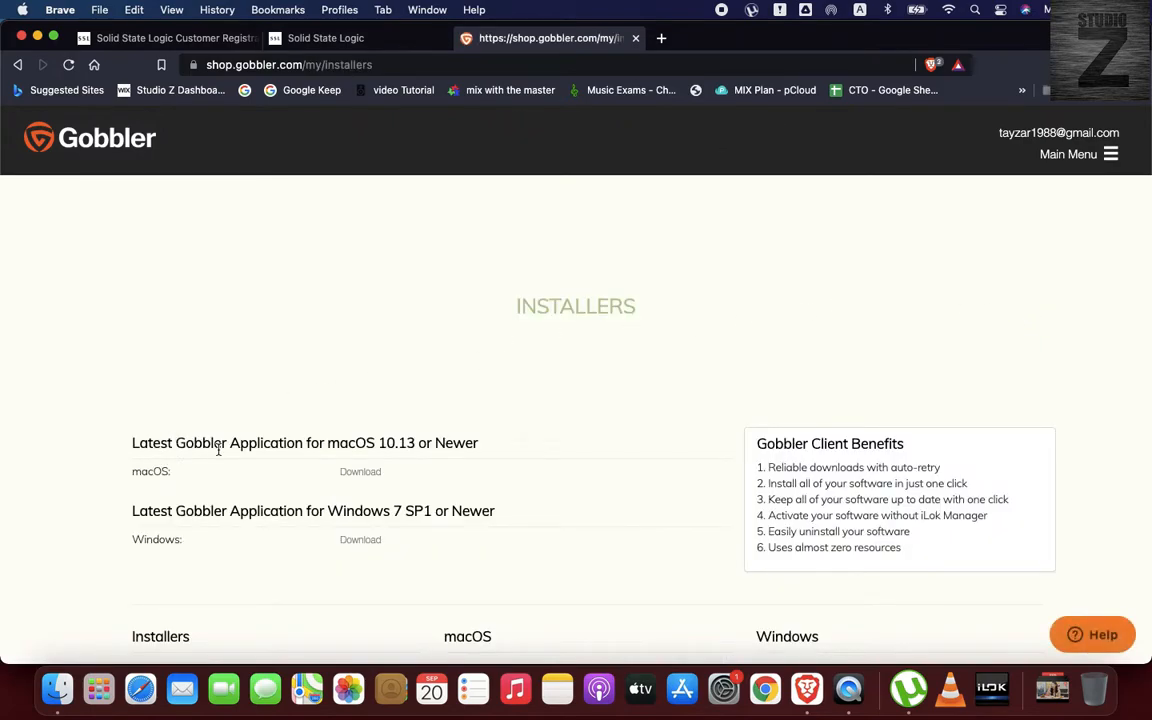
pyautogui.scroll(-3, 610, 455)
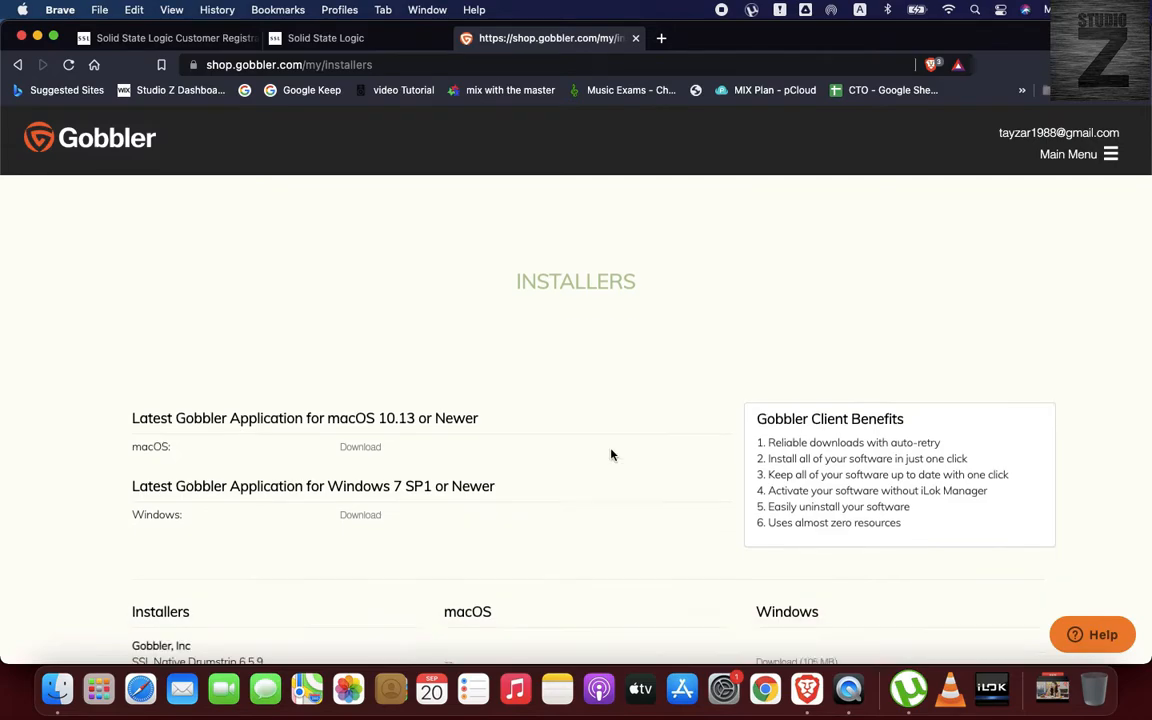
pyautogui.scroll(-5, 612, 455)
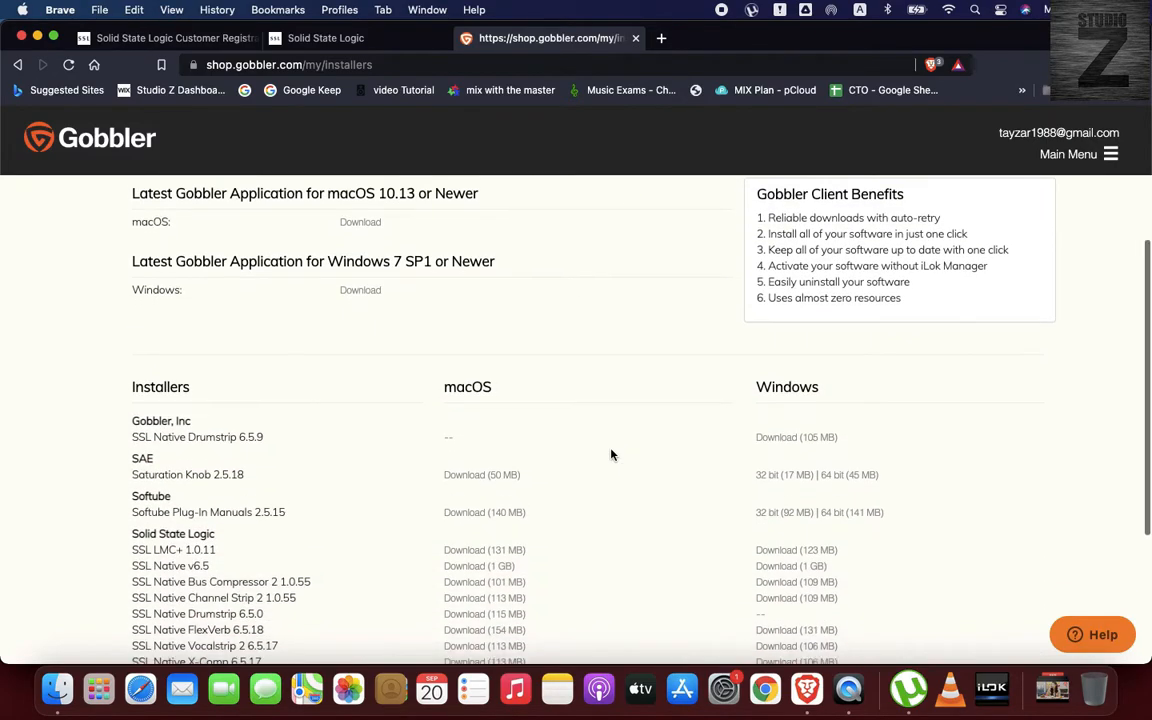
pyautogui.scroll(-3, 612, 455)
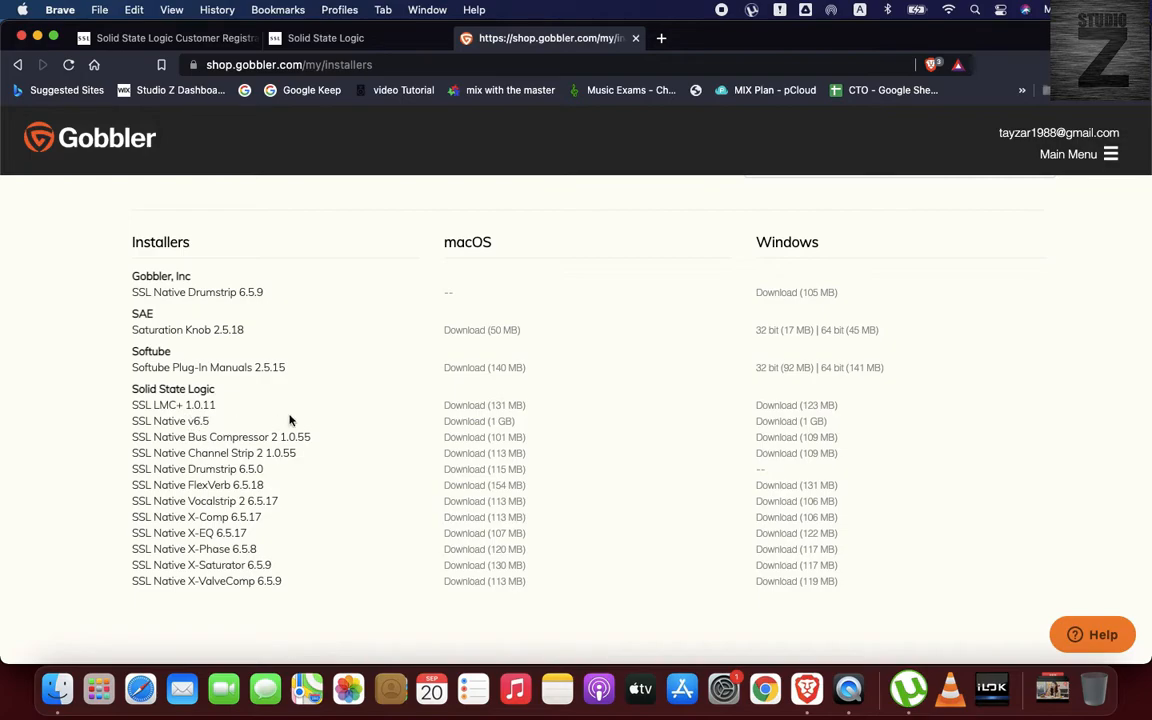
# - Download the macOS installer of SSL Native v6.5 to the Downloads folder and open the full download list
pyautogui.click(475, 423)
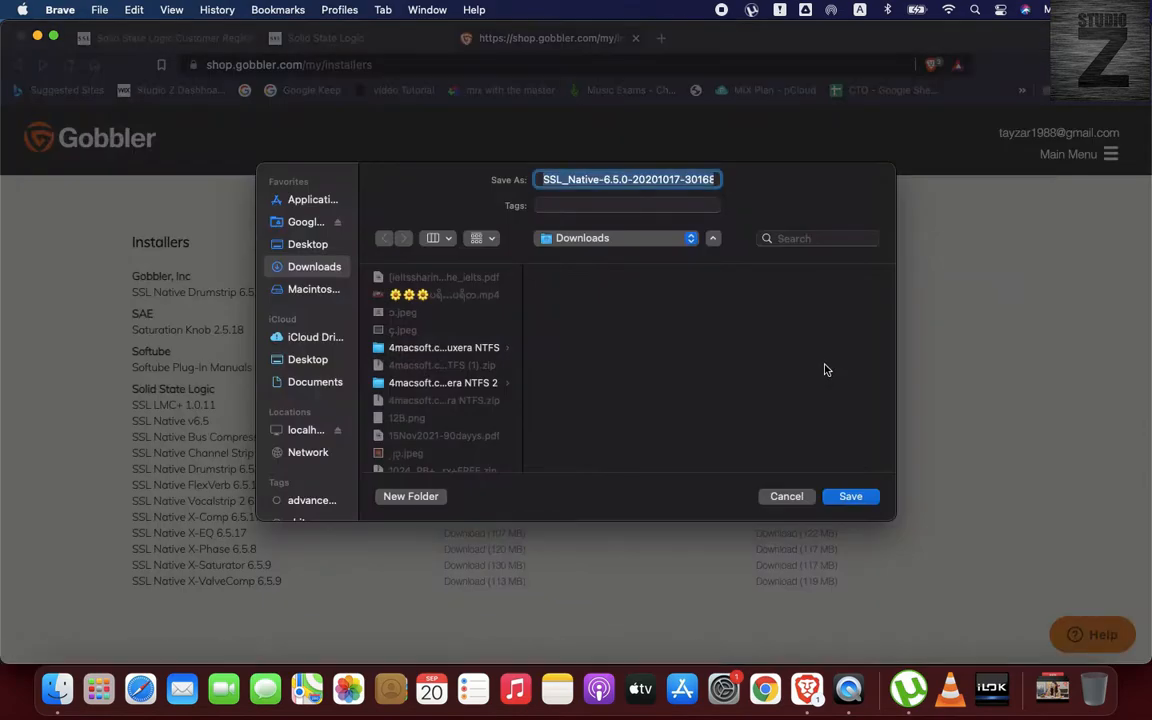
pyautogui.click(850, 497)
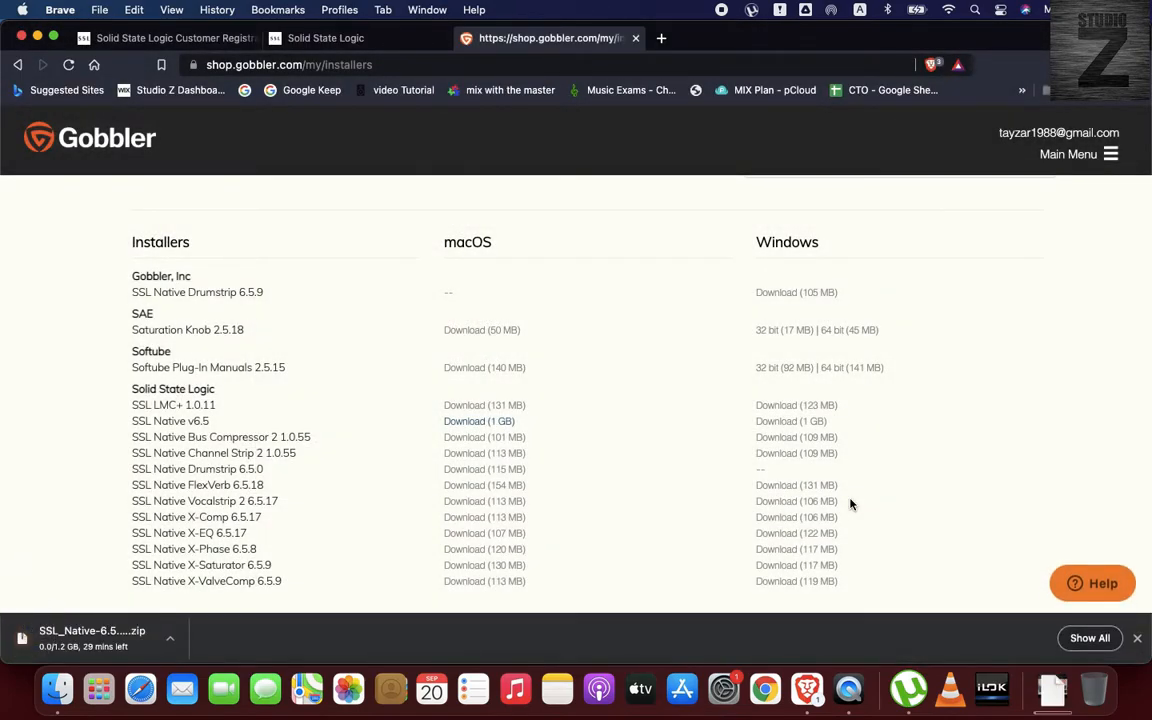
pyautogui.click(1088, 638)
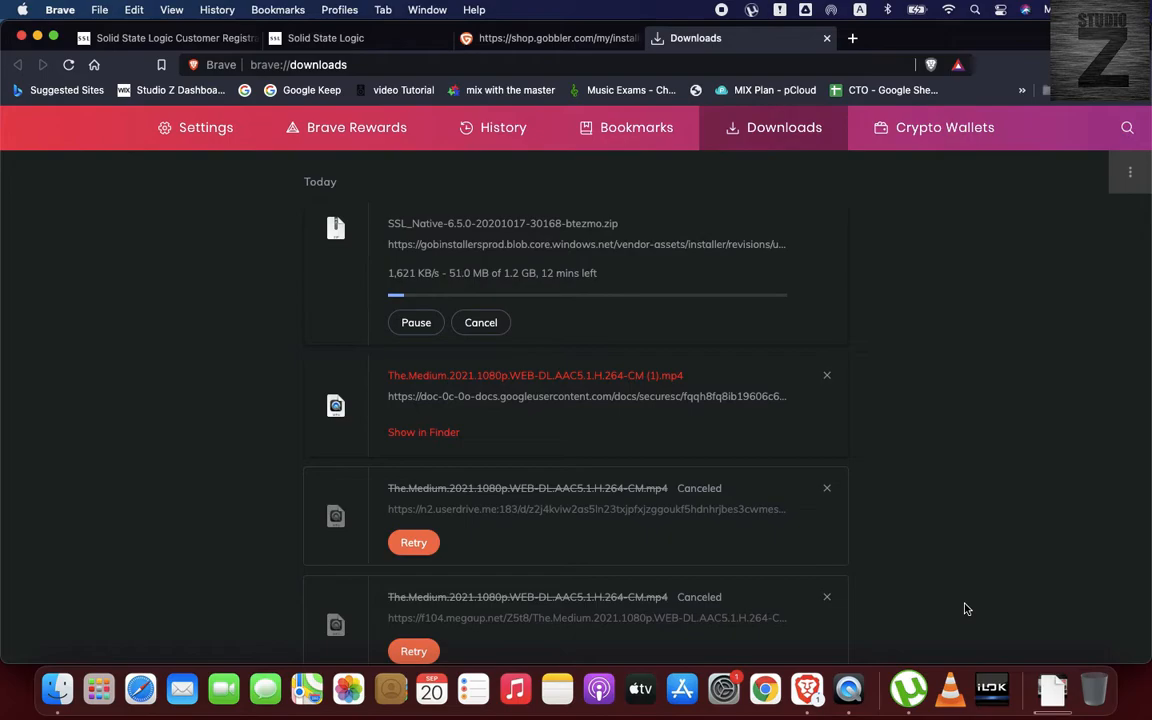
# - Switch to iLok License Manager and check the SSL Complete subscription's expiration date and activations in the license list
pyautogui.click(990, 688)
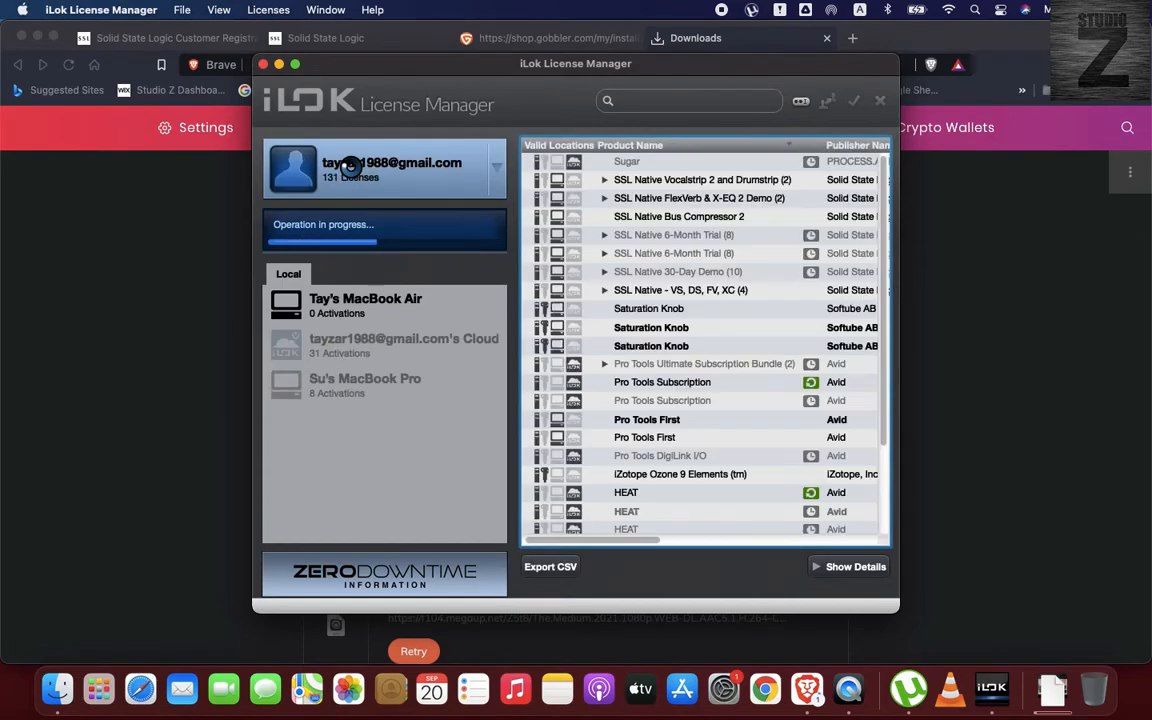
pyautogui.scroll(-5, 679, 295)
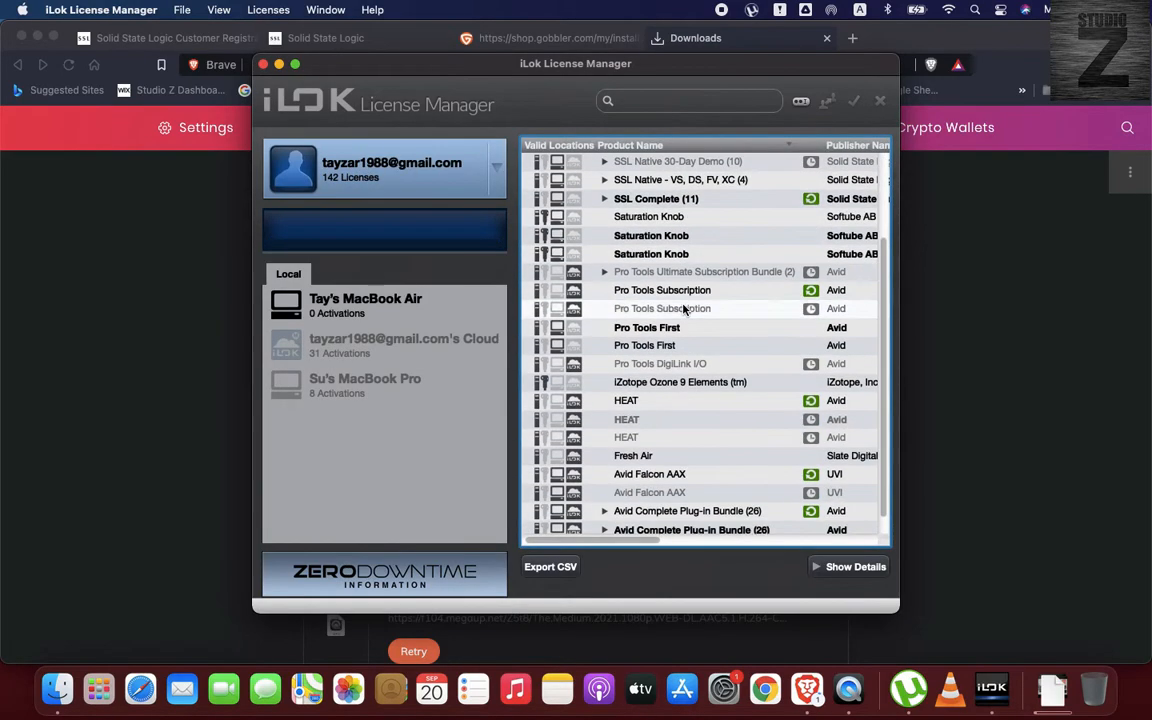
pyautogui.click(295, 64)
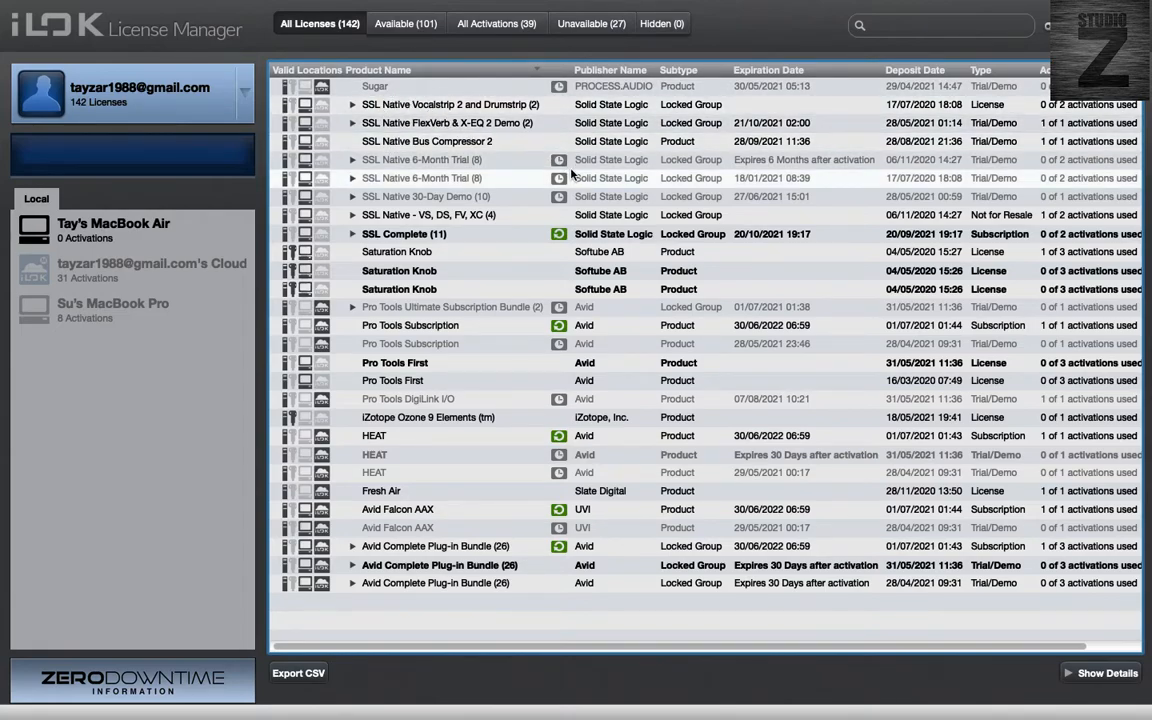
pyautogui.hscroll(3, 572, 175)
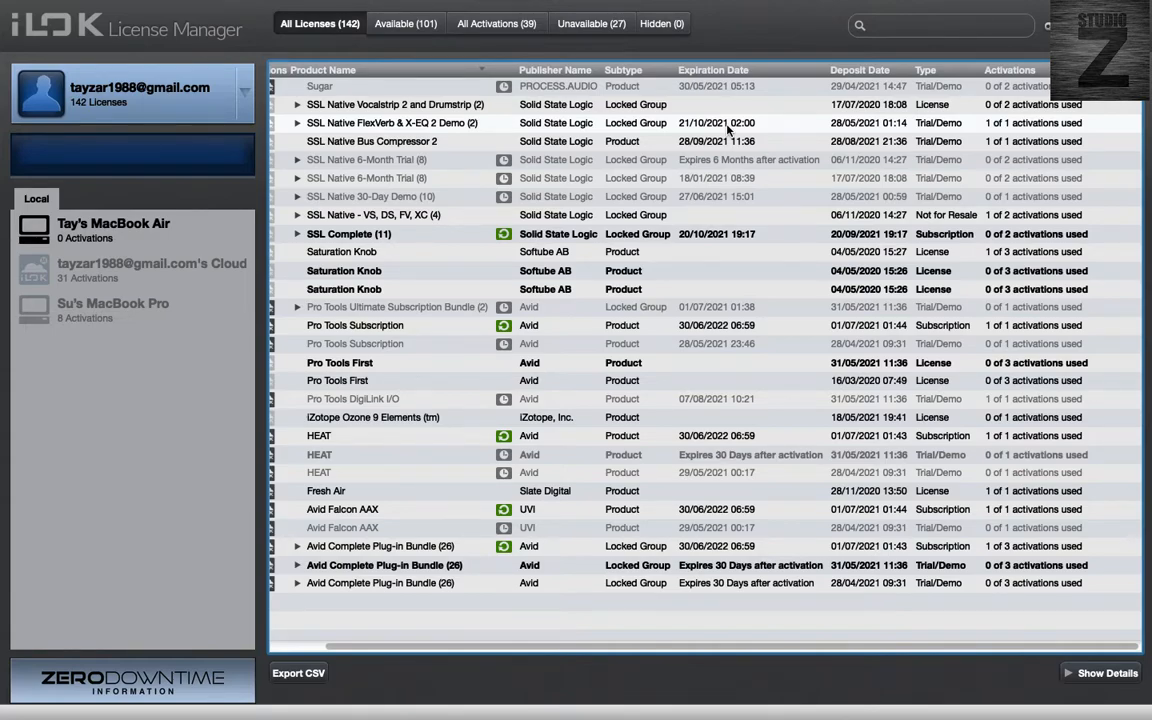
pyautogui.moveTo(218, 4)
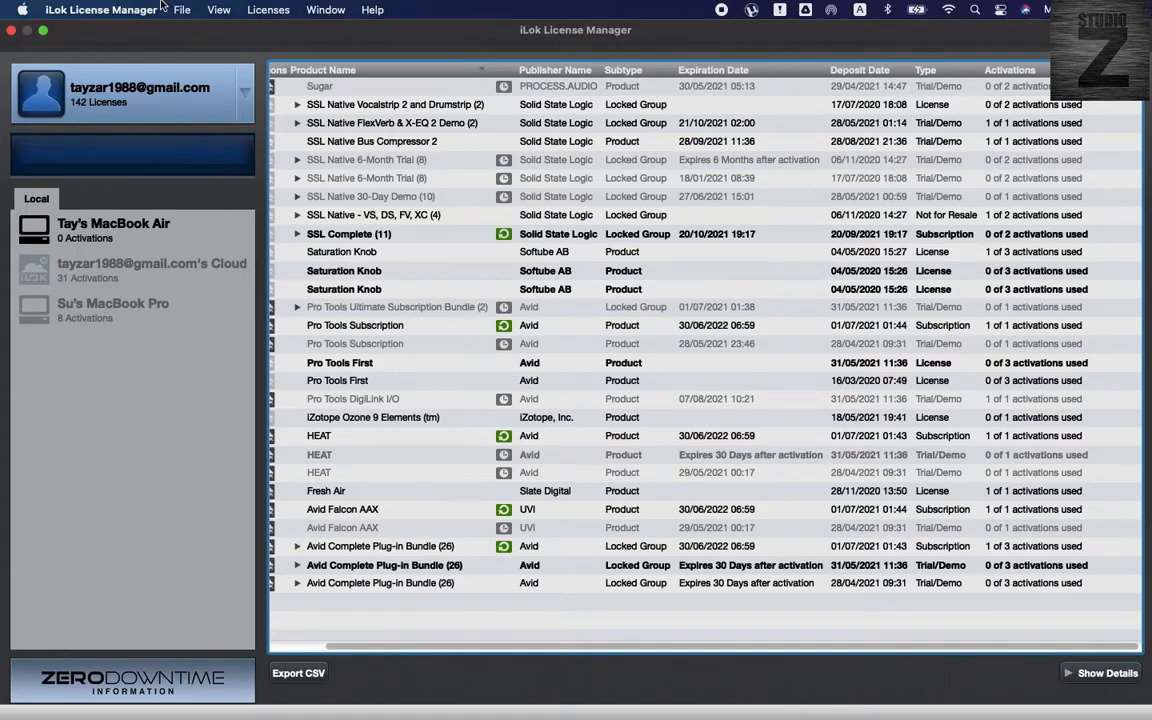
pyautogui.click(9, 34)
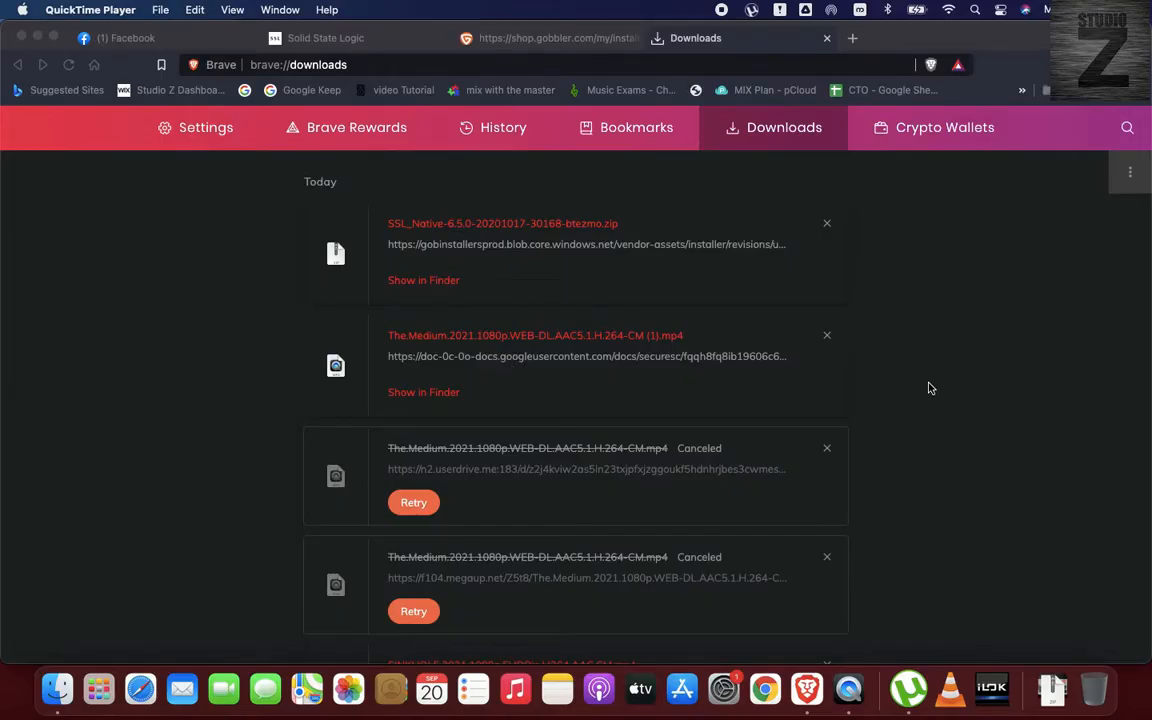
# - Show the downloaded SSL Native 6.5.0 zip in Finder, extract it and launch the SSL Native macOS v6.5 installer package
pyautogui.click(424, 286)
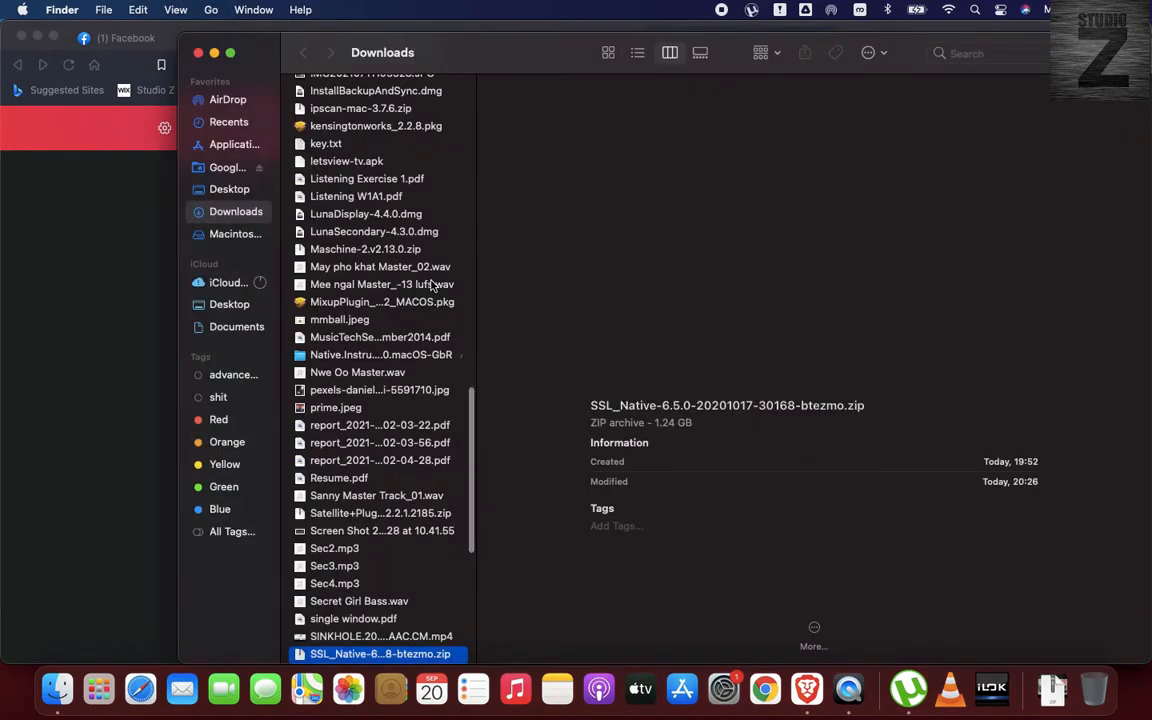
pyautogui.scroll(-1, 368, 500)
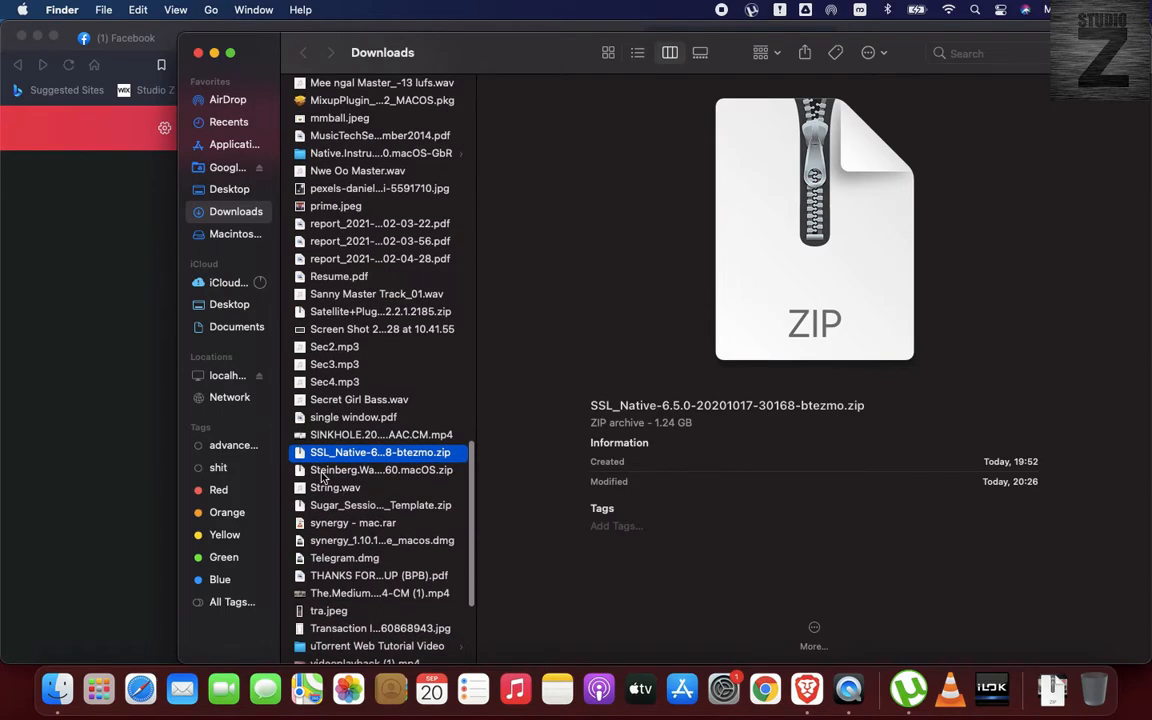
pyautogui.doubleClick(363, 455)
pyautogui.doubleClick(362, 458)
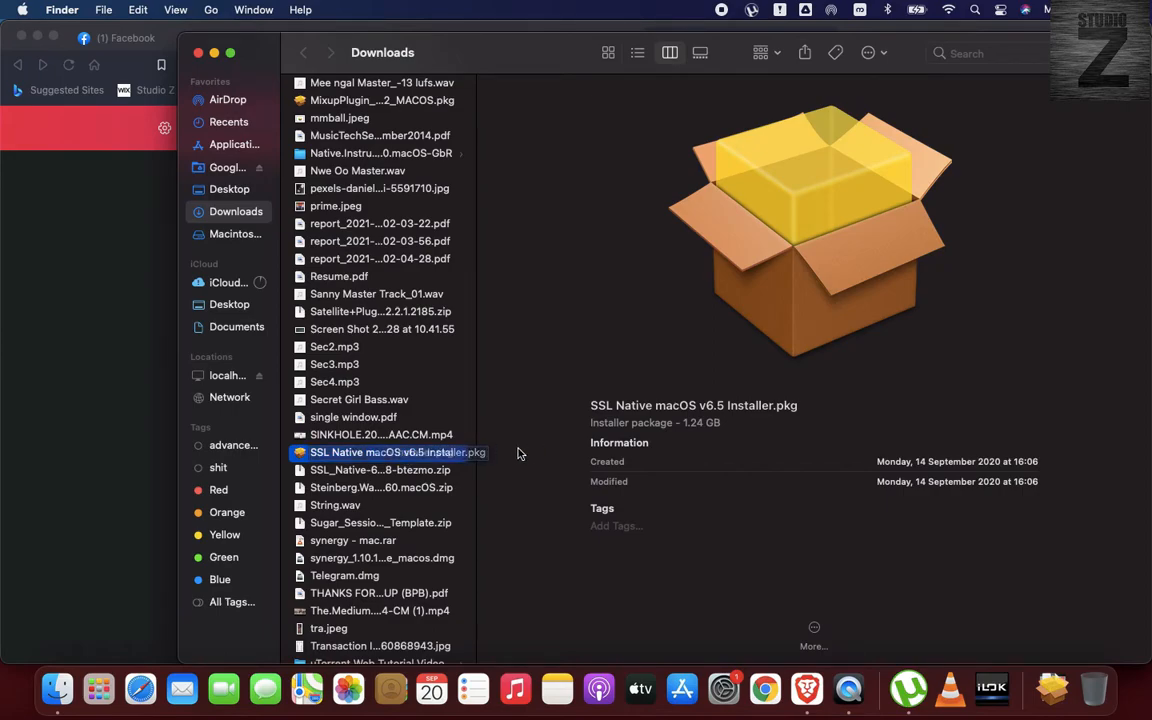
pyautogui.doubleClick(446, 455)
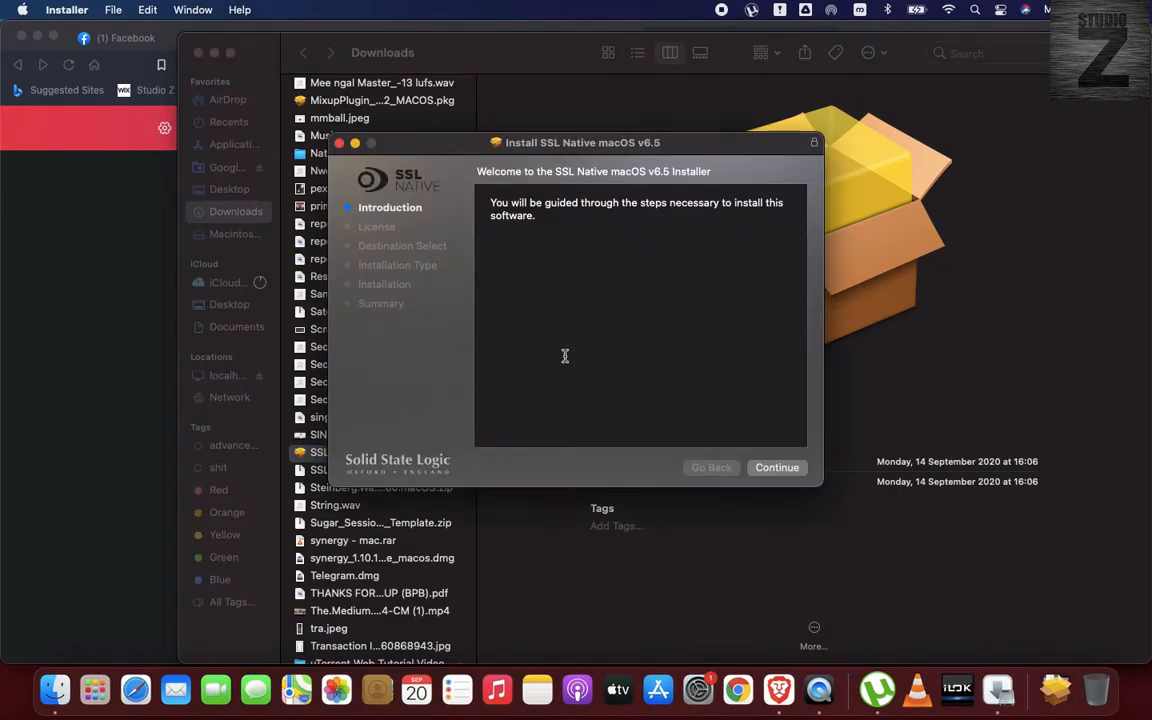
# - Agree to the software license and keep all SSL Native packages selected for installation on Macintosh HD
pyautogui.click(777, 468)
pyautogui.click(777, 468)
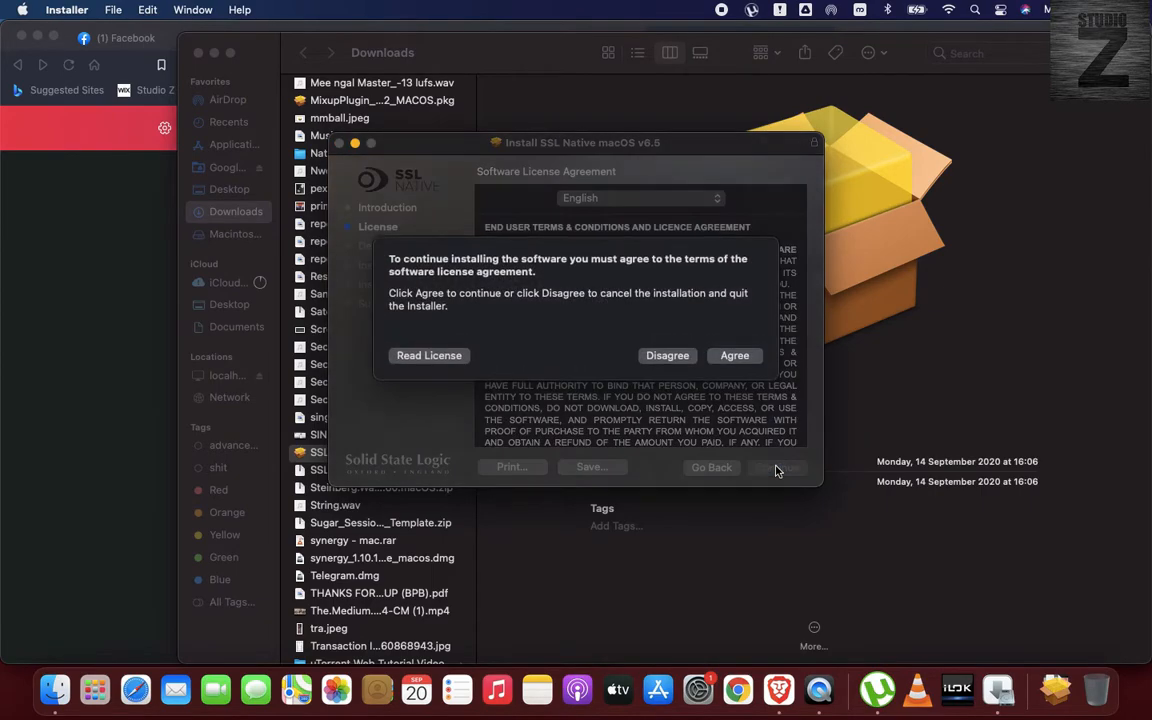
pyautogui.click(733, 358)
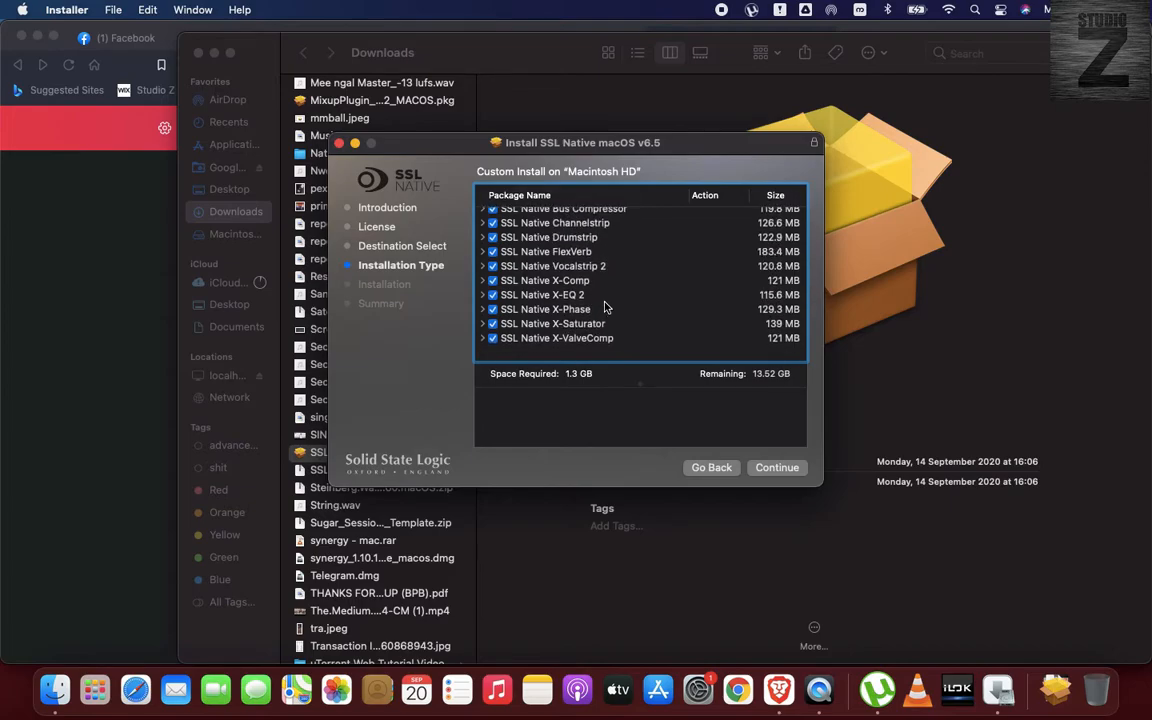
pyautogui.click(771, 468)
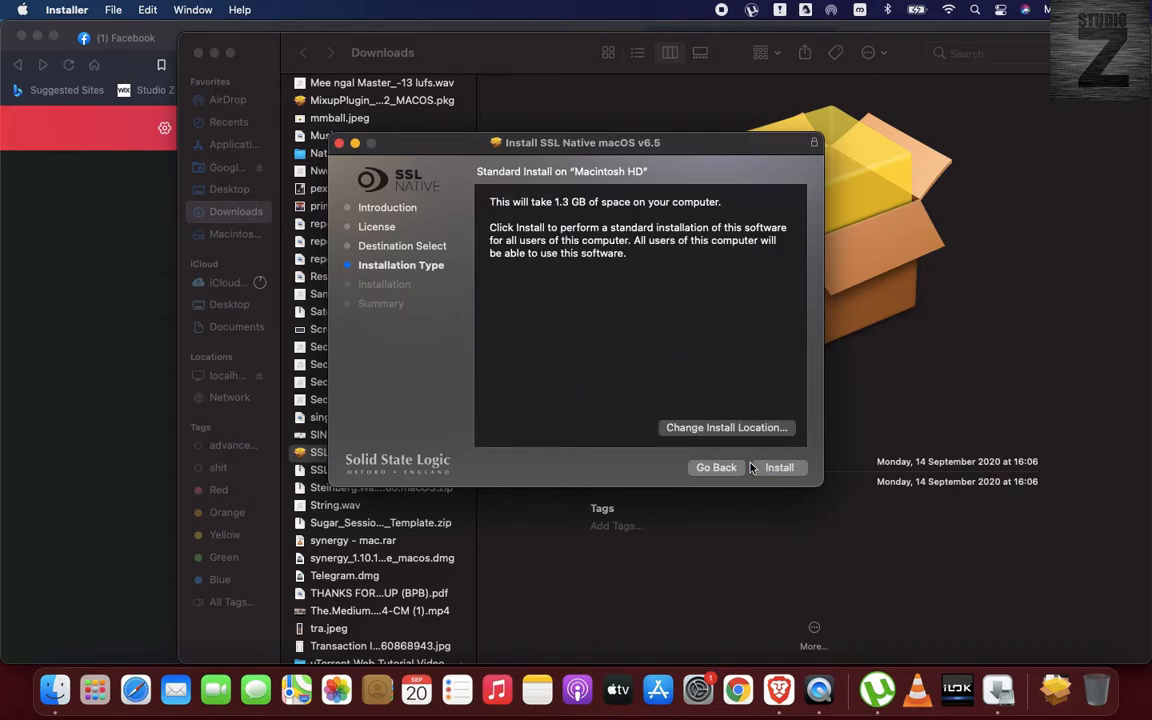
# - Install the plug-ins by authorizing with the Mac account password, then close the installer and move its package to the Trash
pyautogui.click(784, 473)
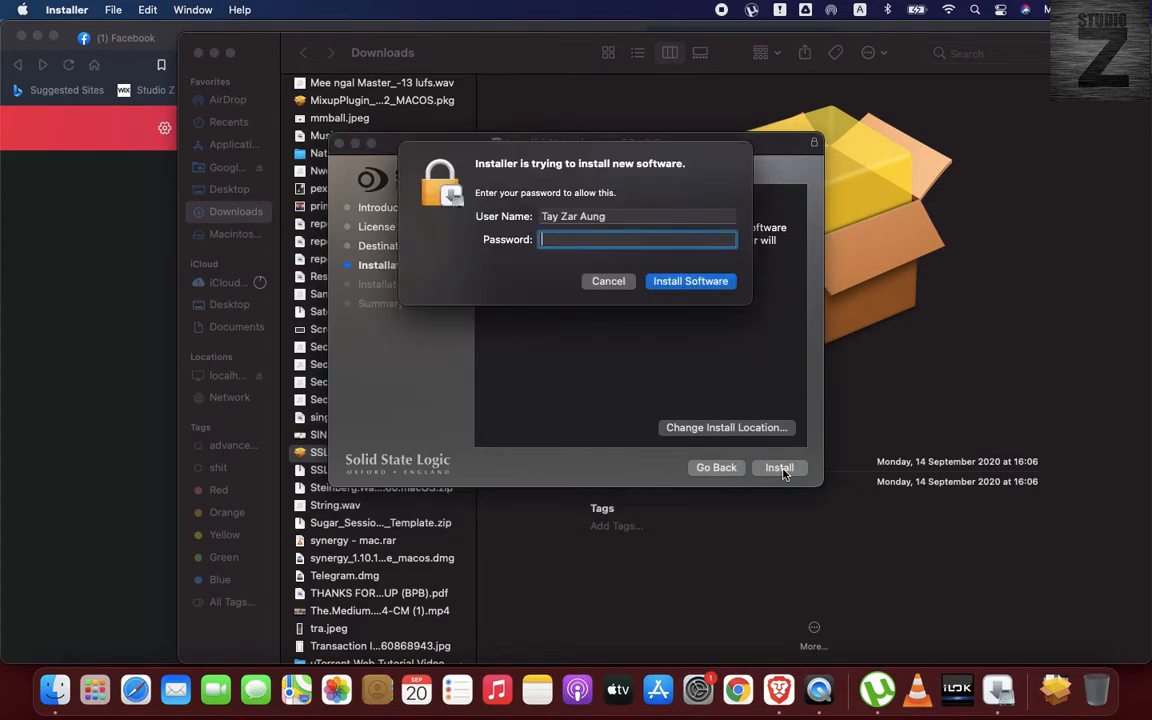
pyautogui.write('••••••••')
pyautogui.press('Return')
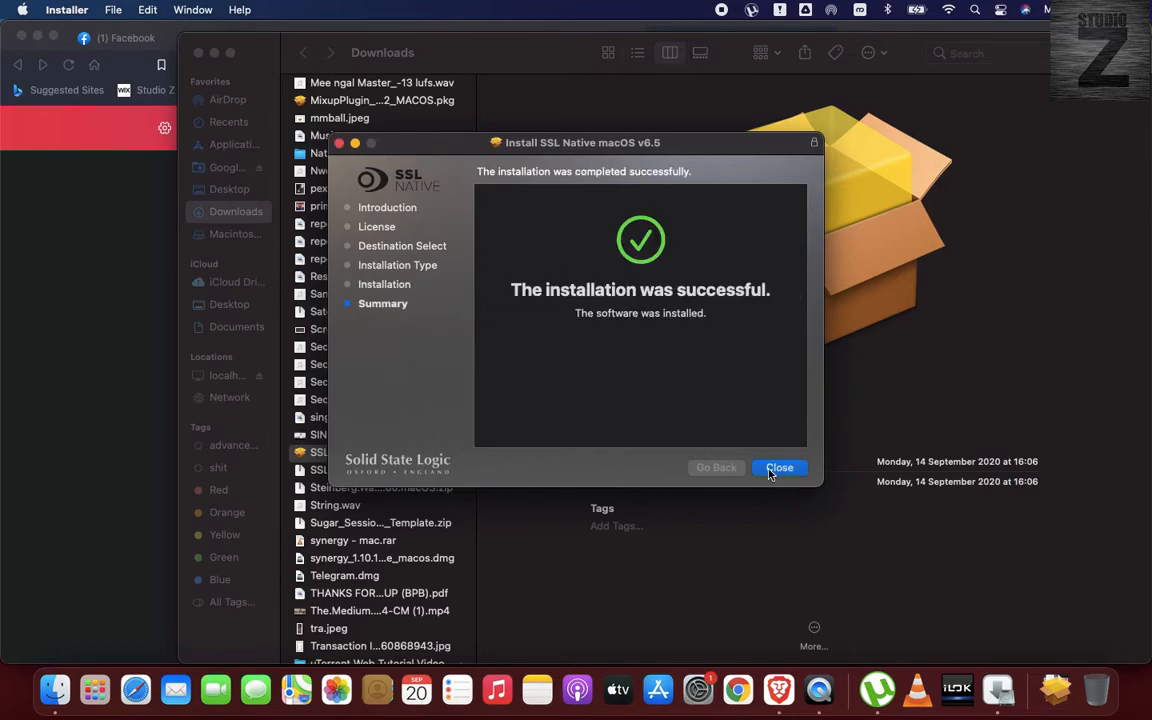
pyautogui.click(771, 470)
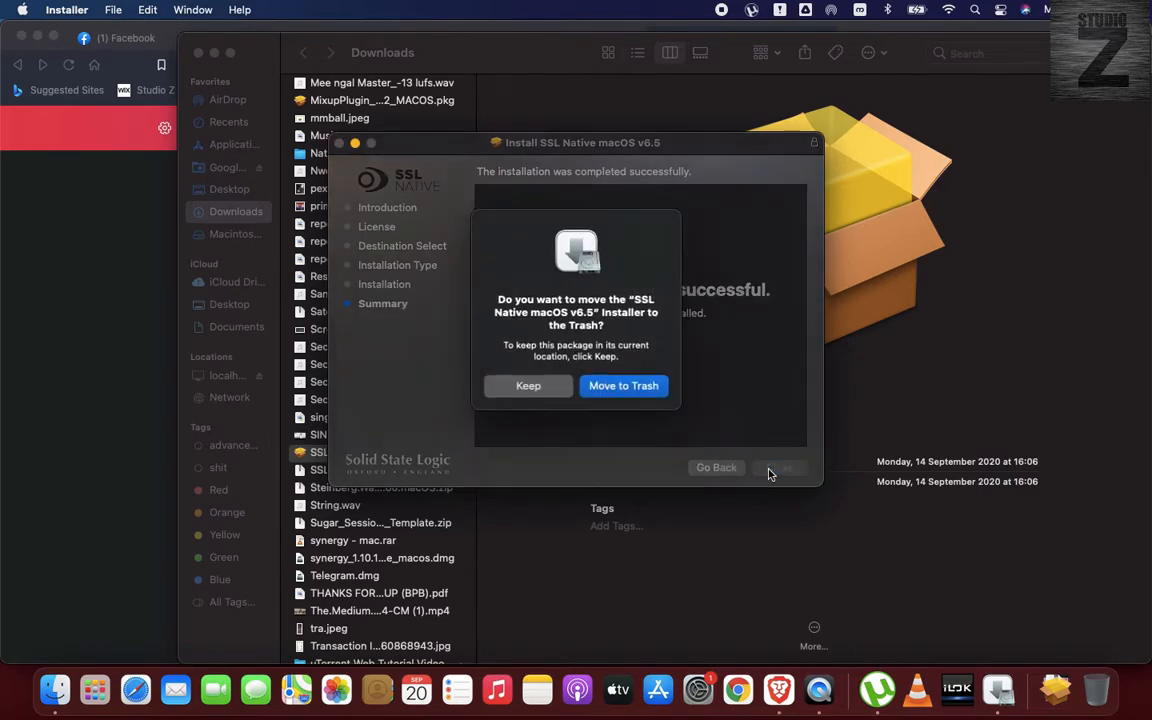
pyautogui.click(618, 386)
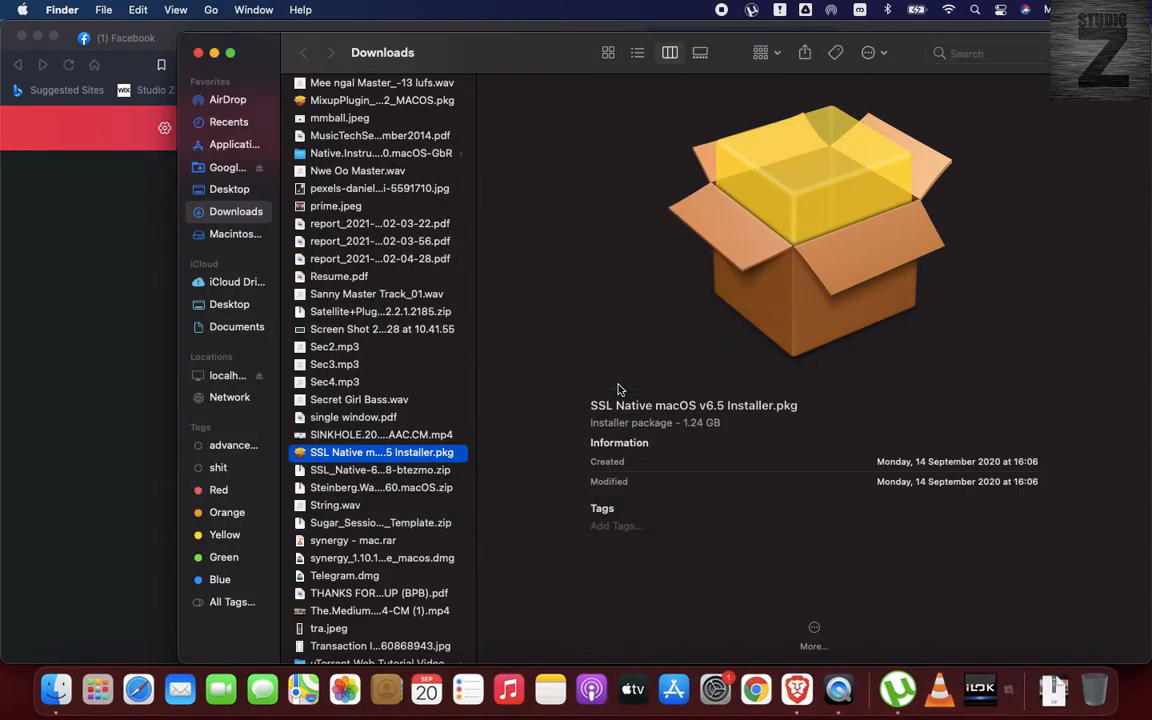
# - Close the Finder and browser windows and open the project in Logic Pro X, ignoring the incompatible Audio Units
pyautogui.click(199, 53)
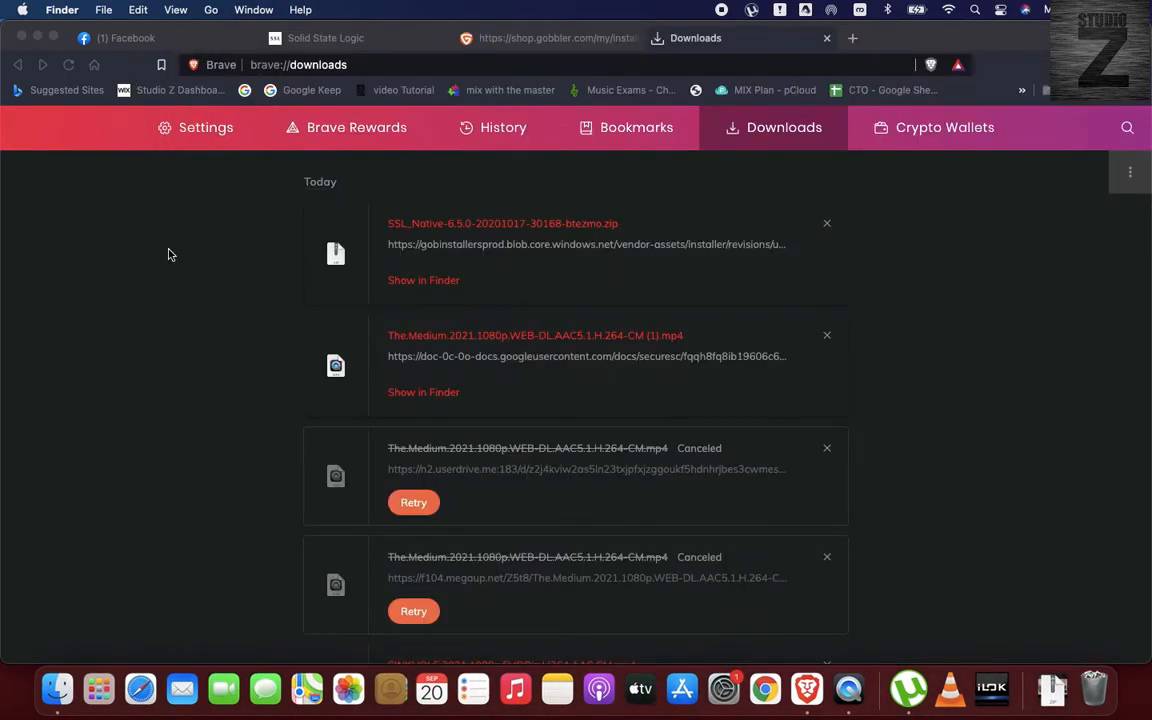
pyautogui.click(19, 38)
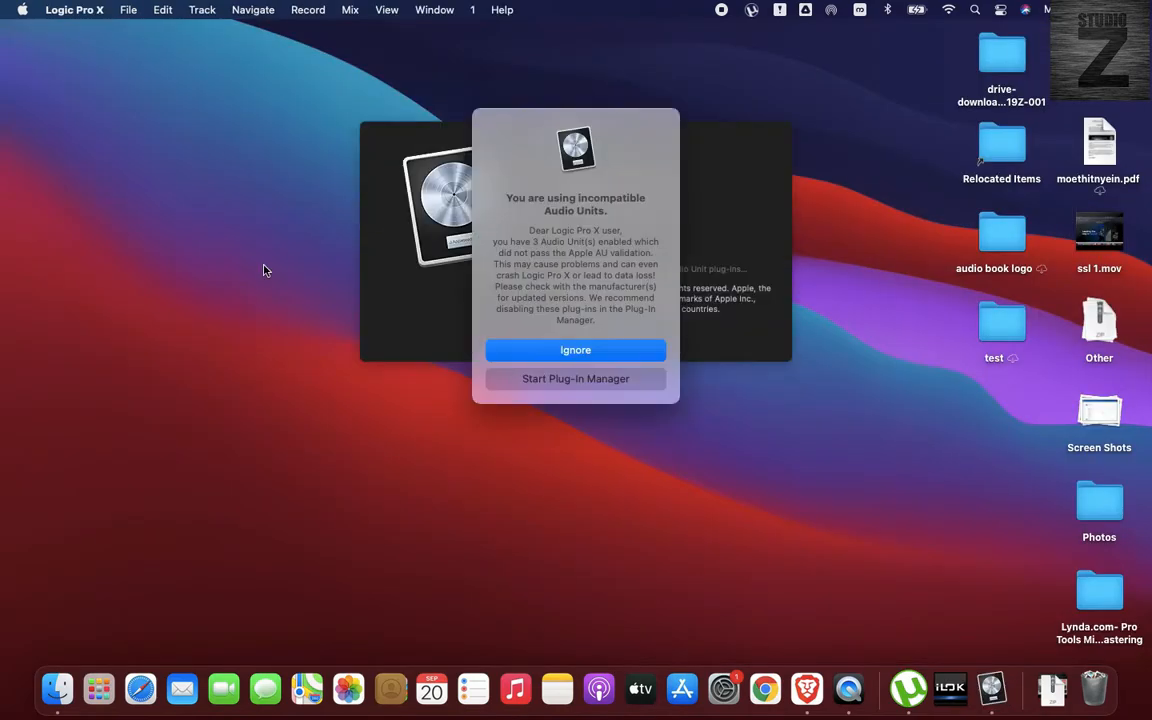
pyautogui.click(556, 358)
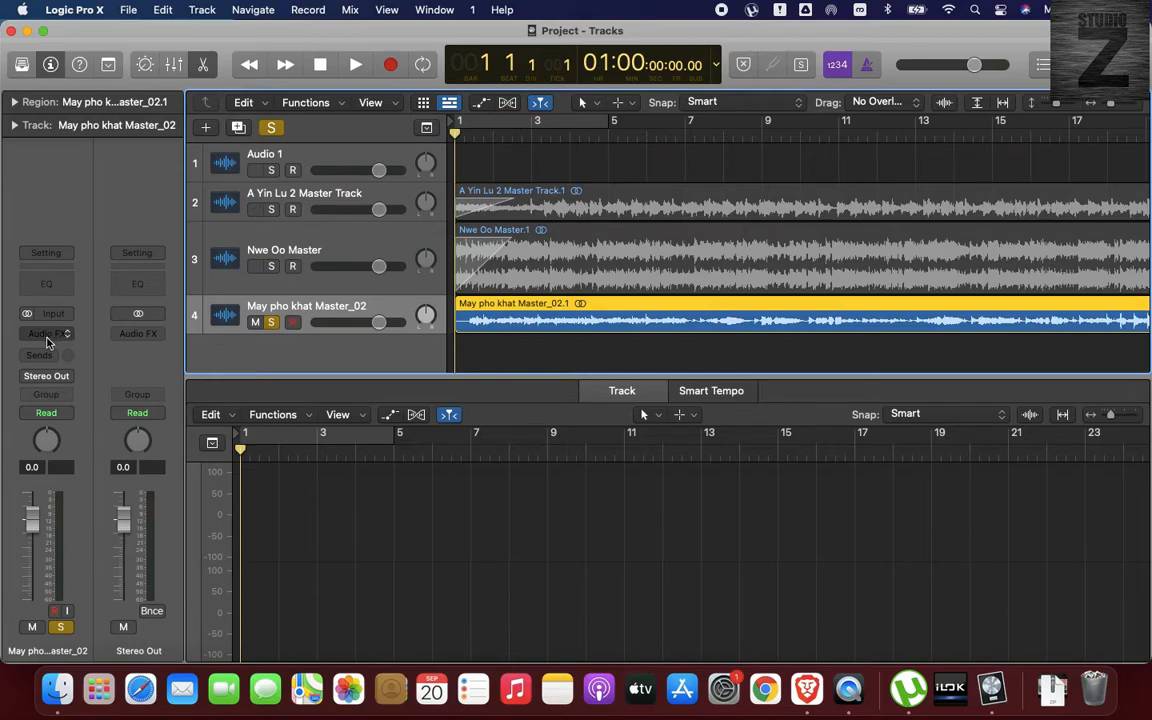
# - Look for an SSL entry among the Audio Units manufacturers in the May pho khat Master_02 track's audio effects
pyautogui.click(46, 333)
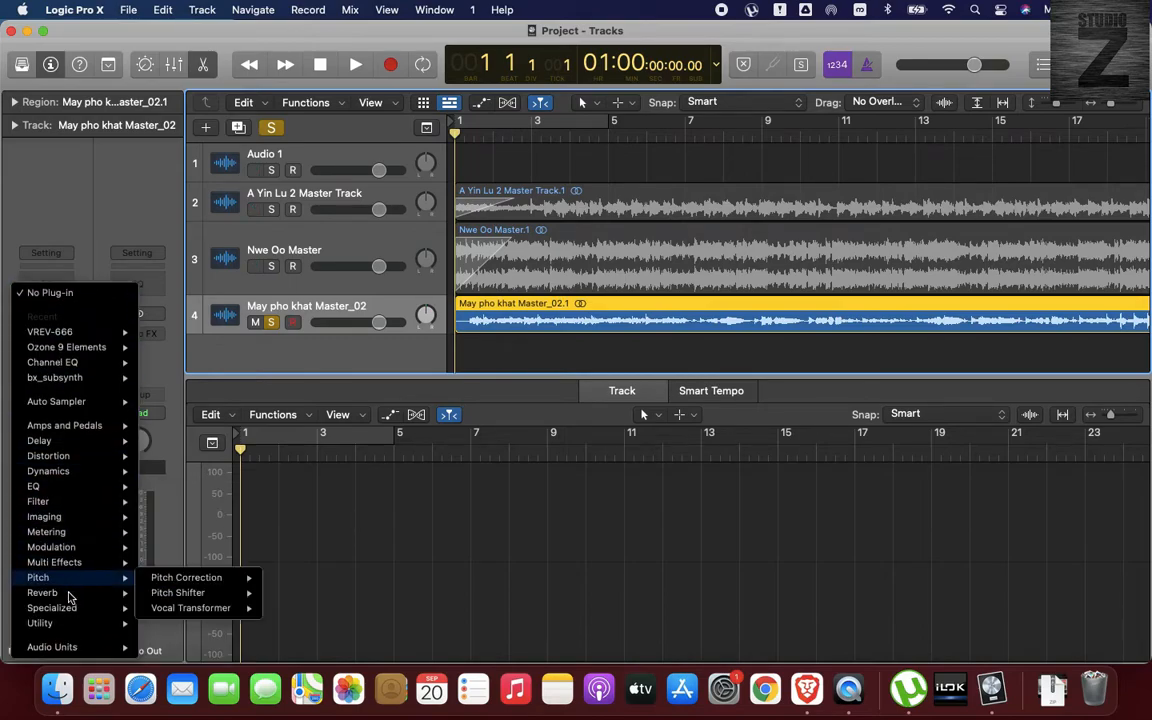
pyautogui.moveTo(68, 648)
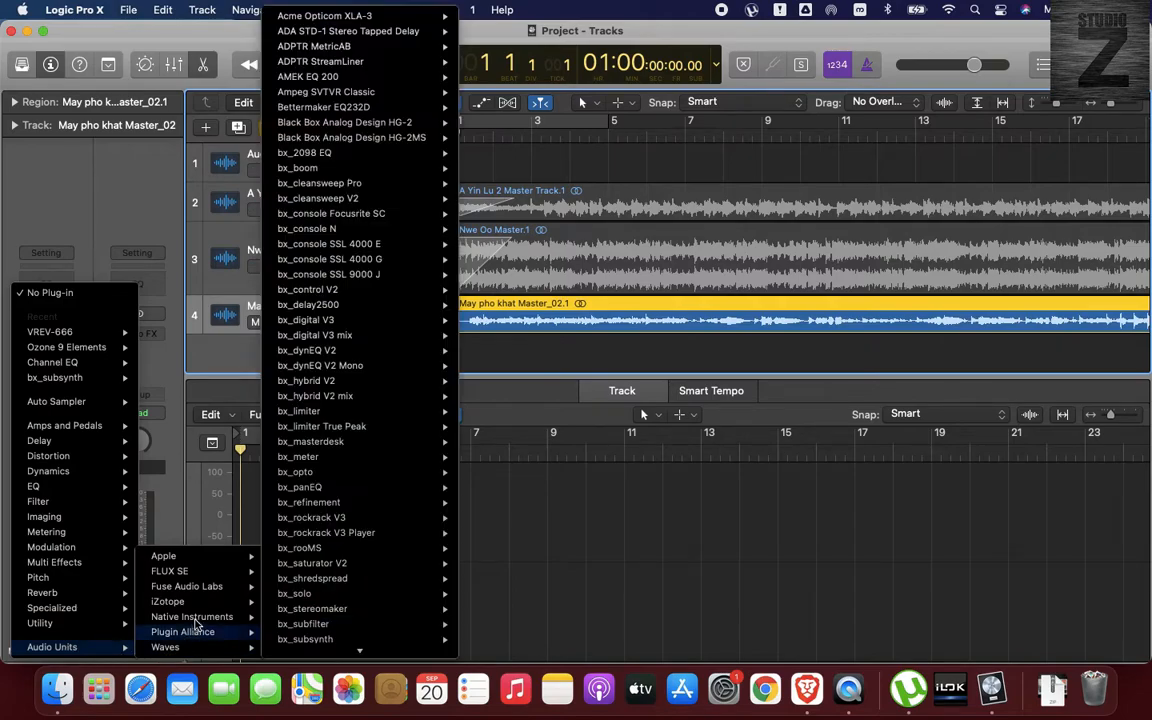
pyautogui.press('Escape')
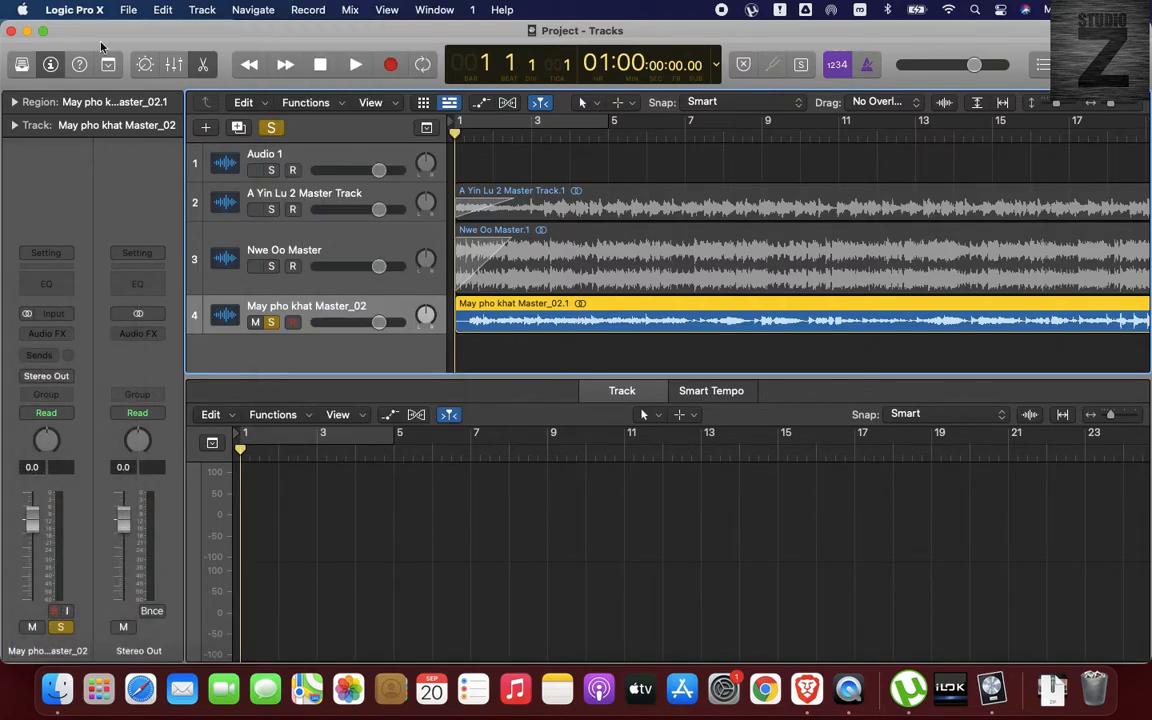
# - Open the Plug-In Manager and show the plug-ins of the manufacturer SSL
pyautogui.click(86, 10)
pyautogui.moveTo(112, 58)
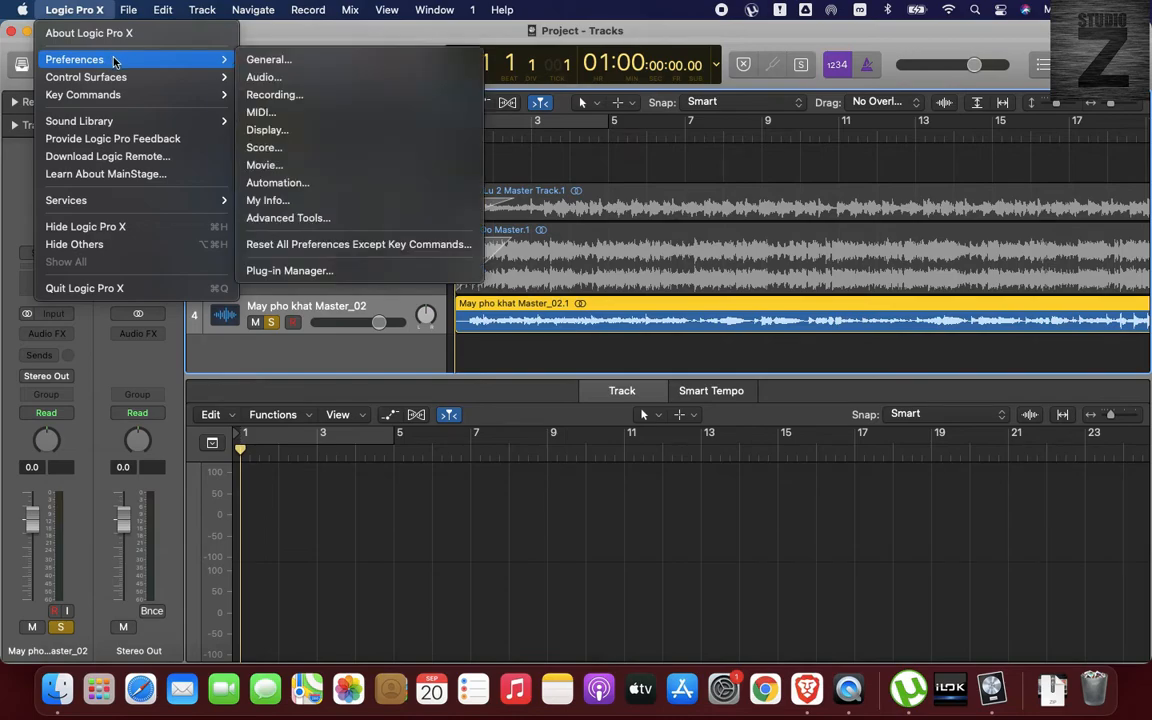
pyautogui.click(308, 272)
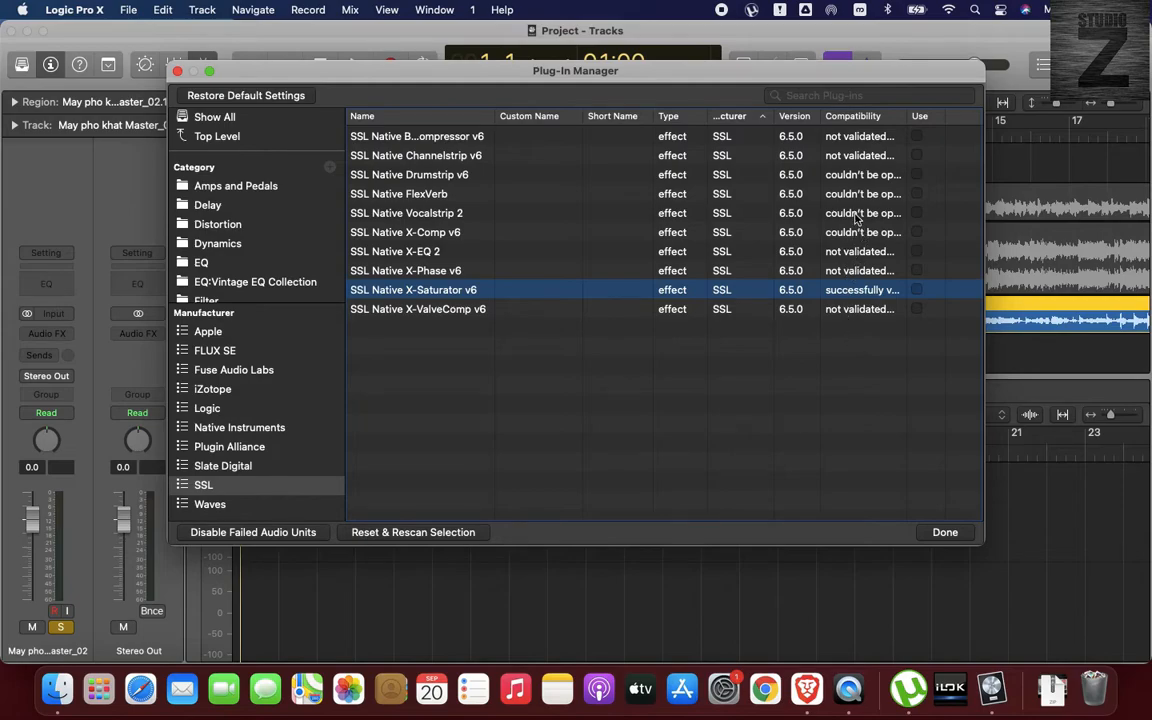
# - Enable all ten SSL Native plug-ins for use, from the bus compressor through X-ValveComp v6
pyautogui.click(917, 136)
pyautogui.click(917, 155)
pyautogui.click(917, 174)
pyautogui.click(917, 193)
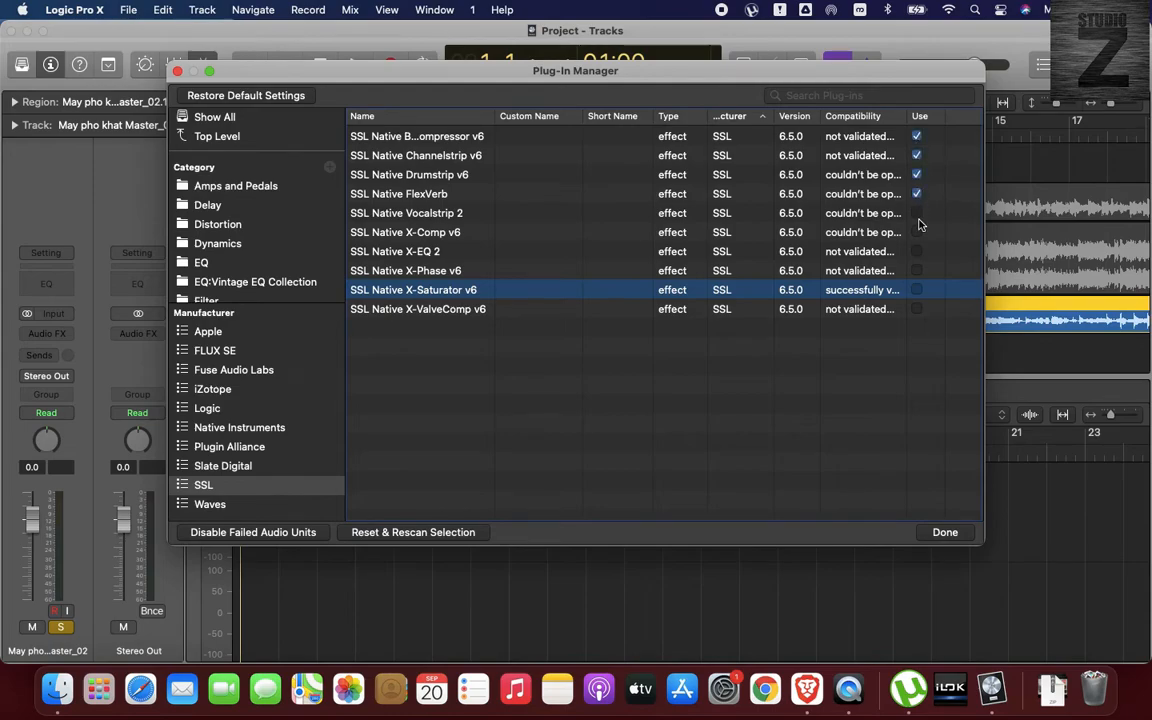
pyautogui.click(917, 213)
pyautogui.click(917, 232)
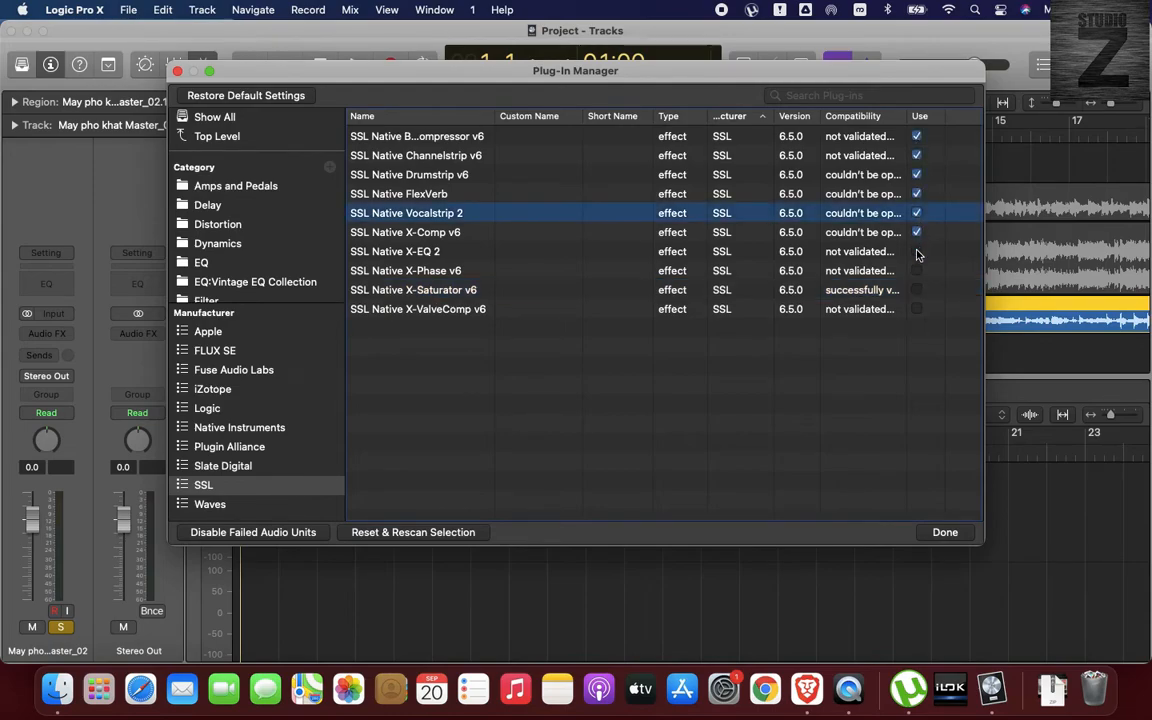
pyautogui.click(917, 251)
pyautogui.click(917, 270)
pyautogui.click(917, 309)
pyautogui.click(917, 290)
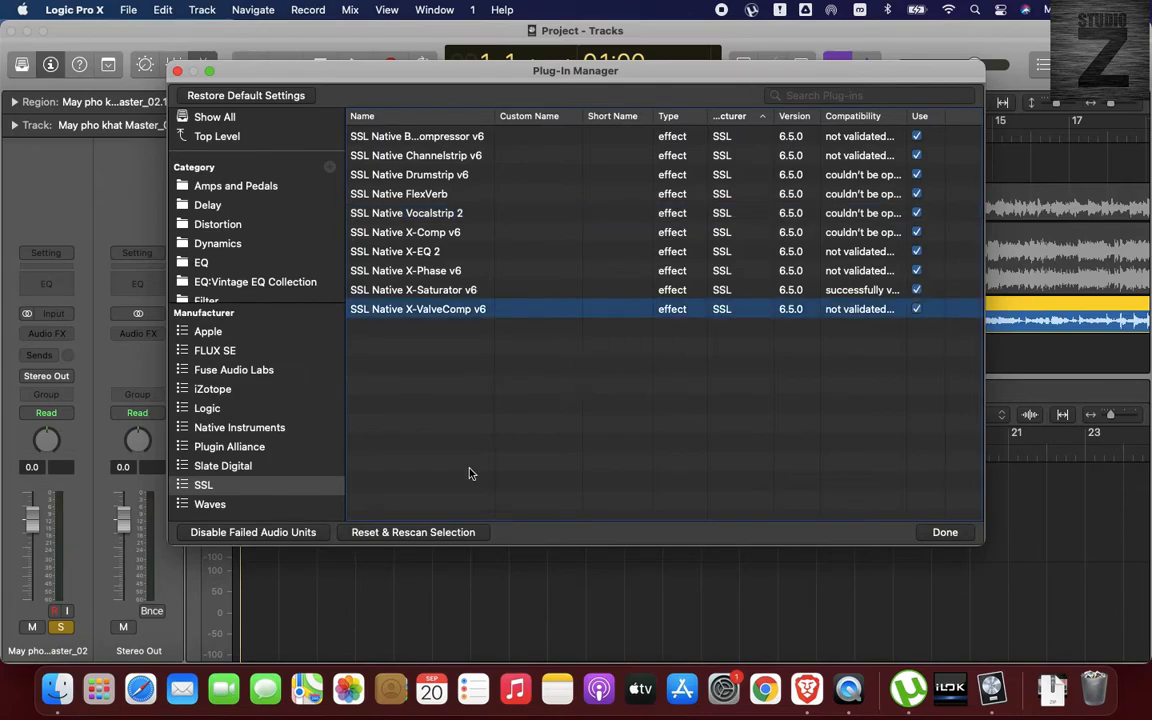
# - Rescan SSL Native X-ValveComp v6 and activate its license on this MacBook Air, skipping the activation code and signing in with the saved iLok account
pyautogui.click(397, 534)
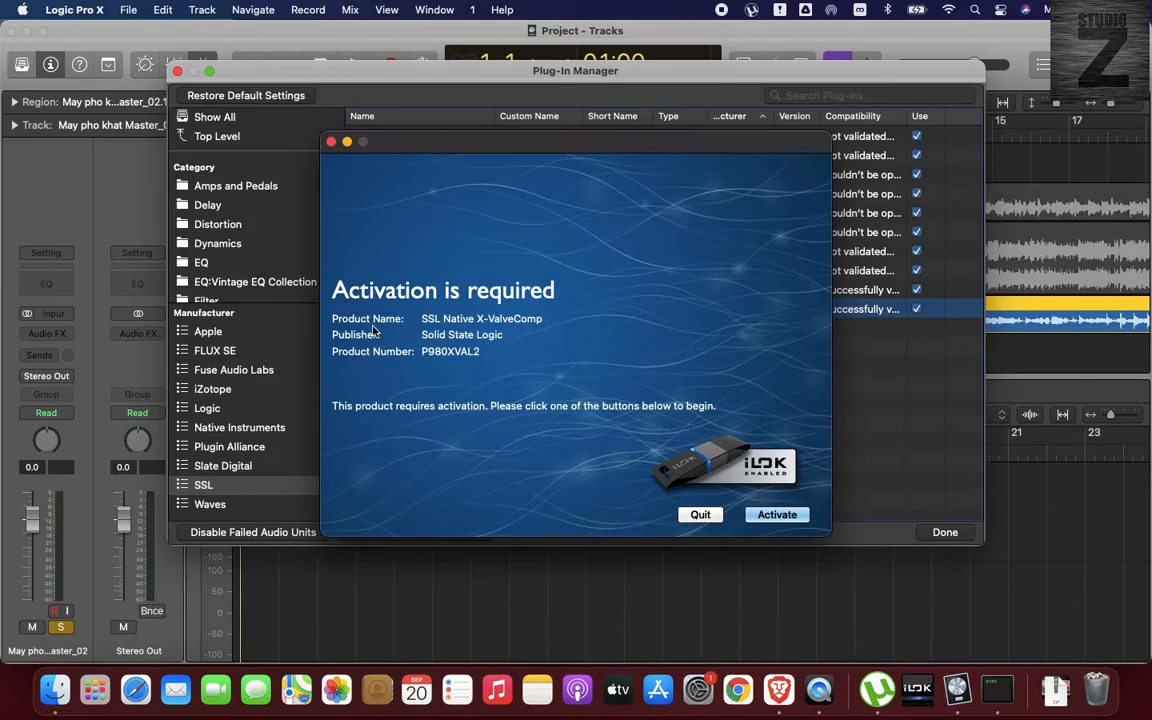
pyautogui.click(776, 515)
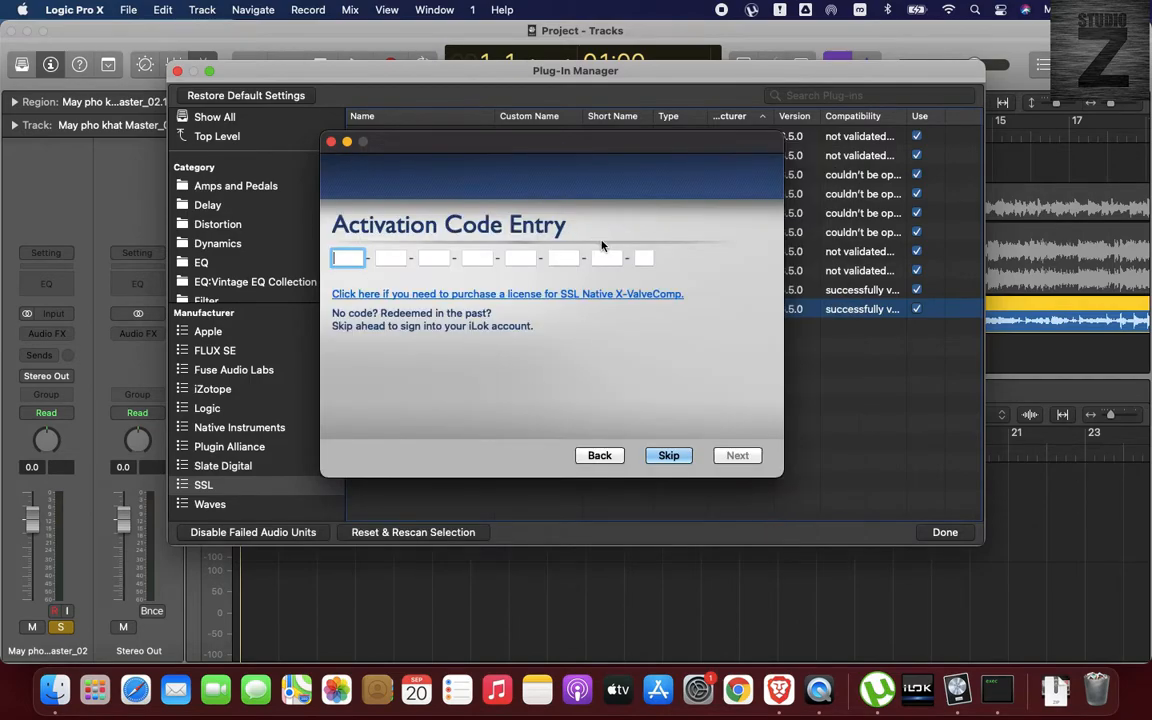
pyautogui.click(669, 456)
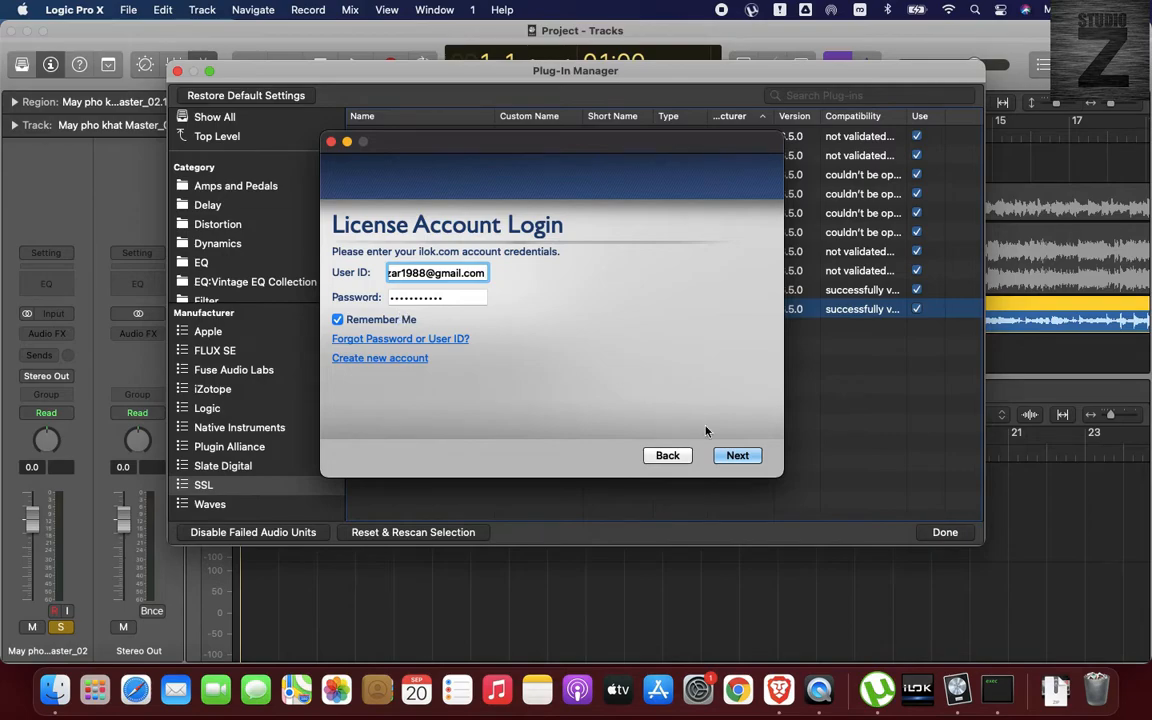
pyautogui.click(736, 456)
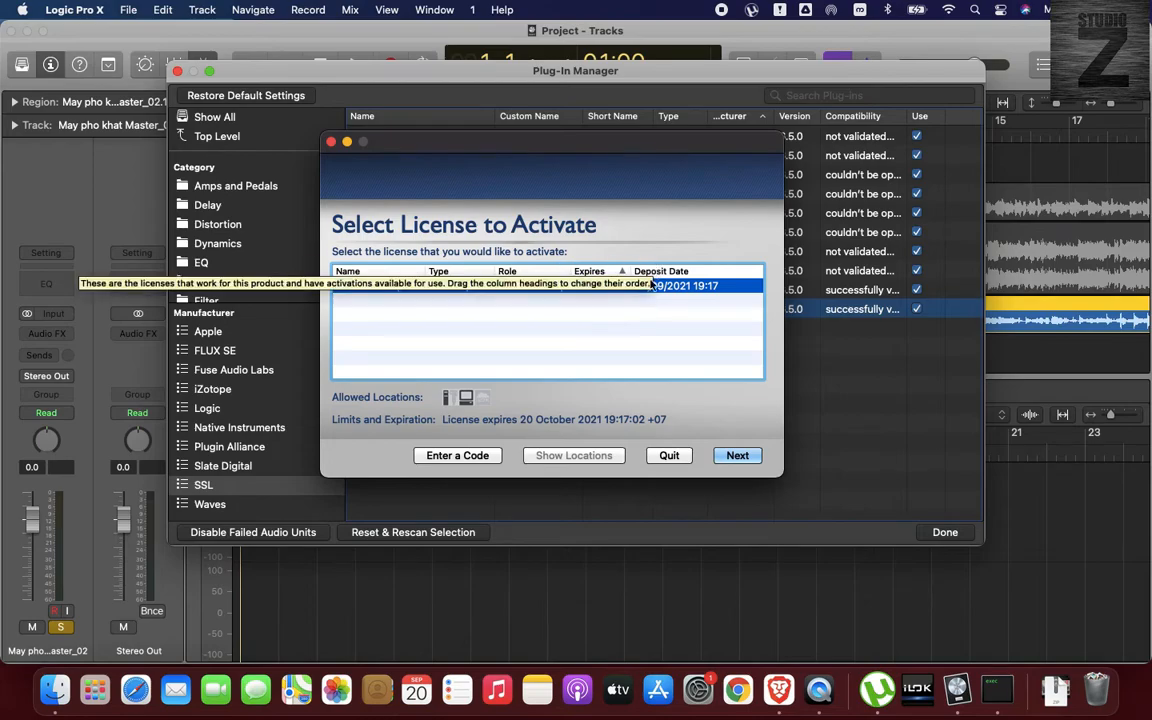
pyautogui.click(737, 455)
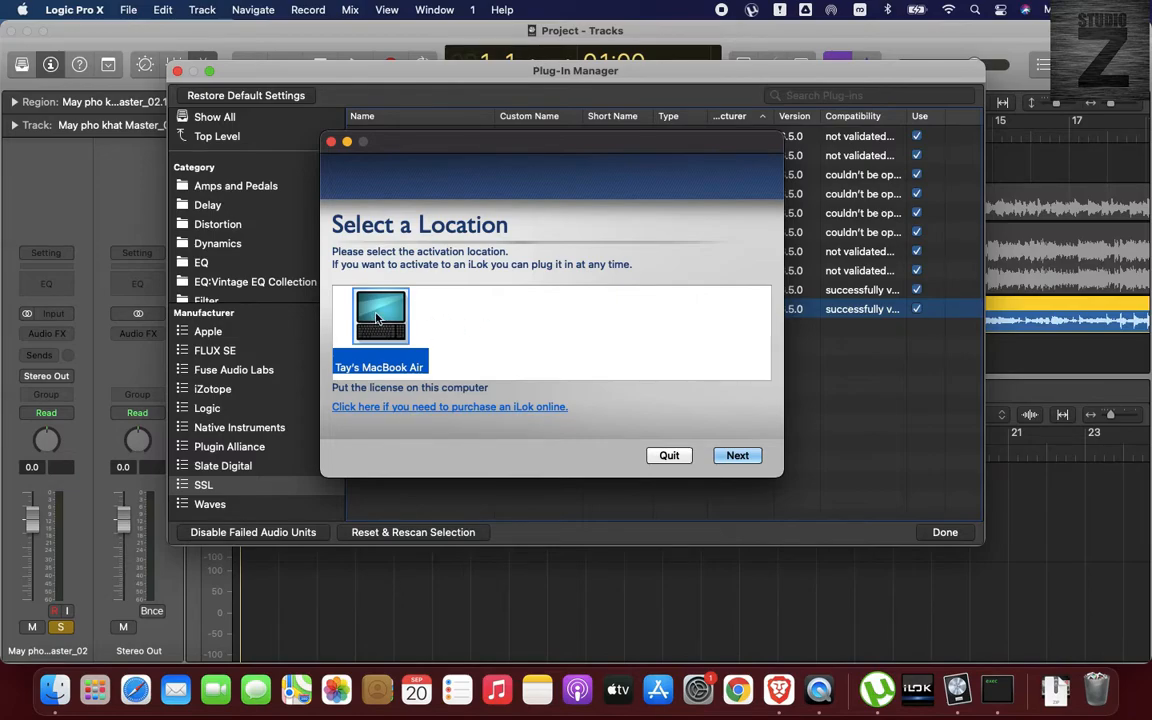
pyautogui.click(737, 456)
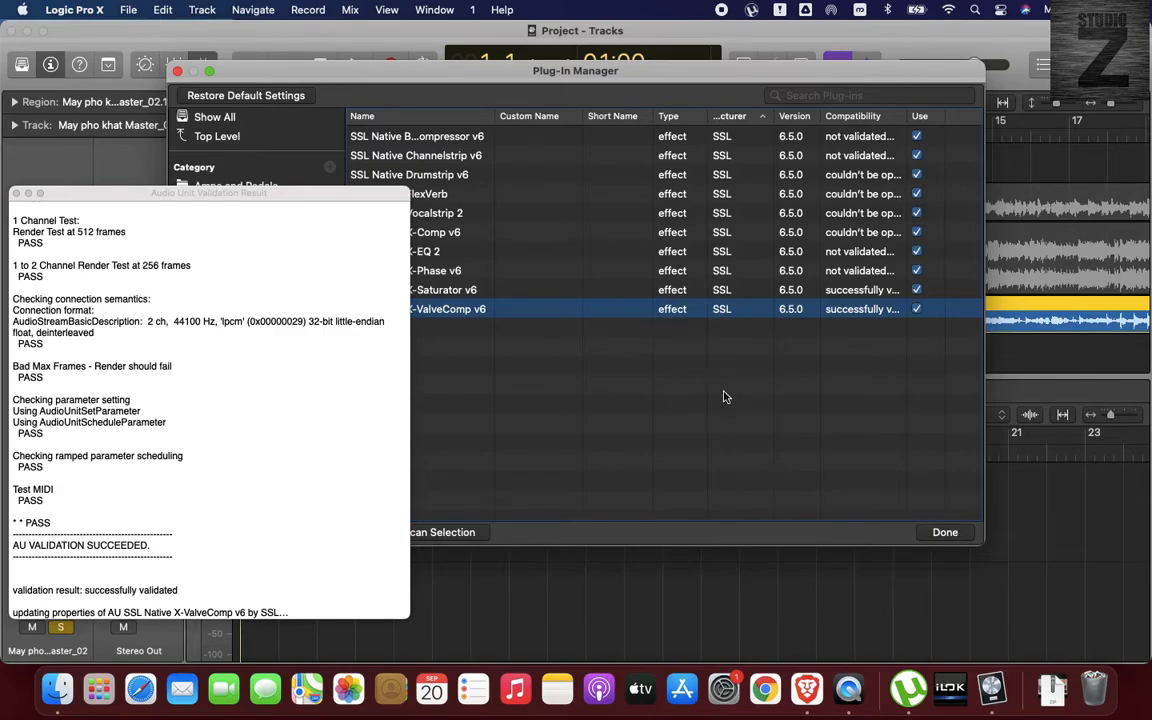
# - Switch to iLok License Manager and expand the SSL Complete license group to check its plug-ins' expiration dates and activations
pyautogui.click(953, 703)
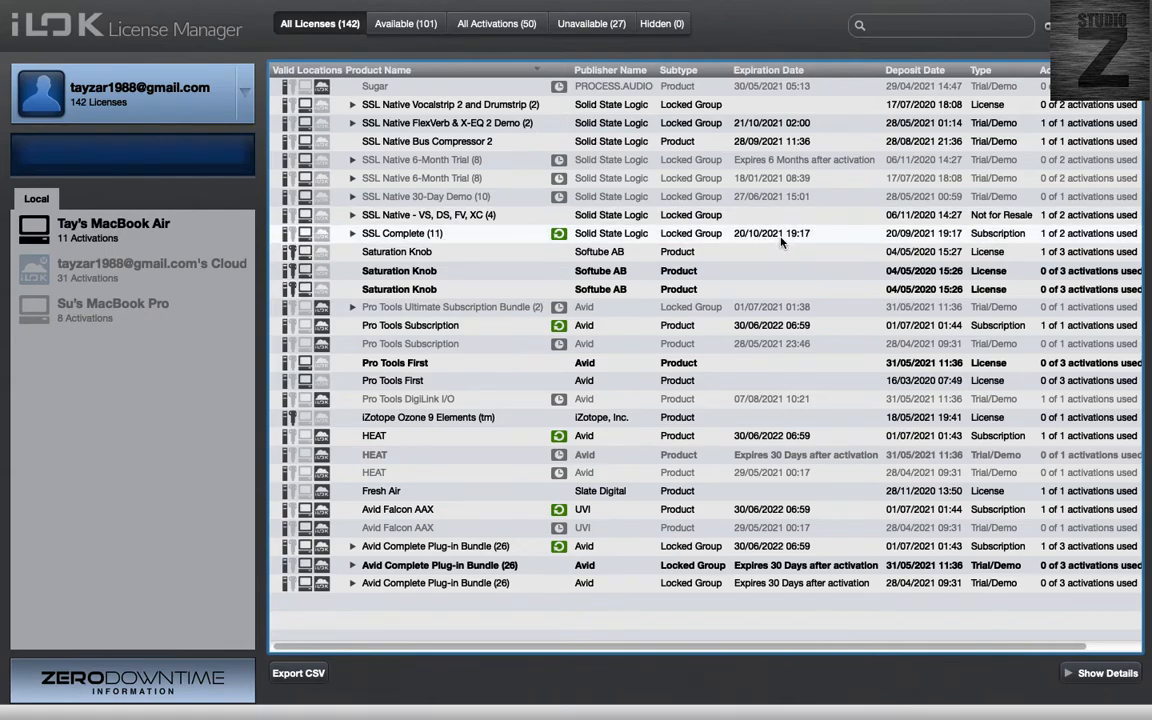
pyautogui.click(352, 233)
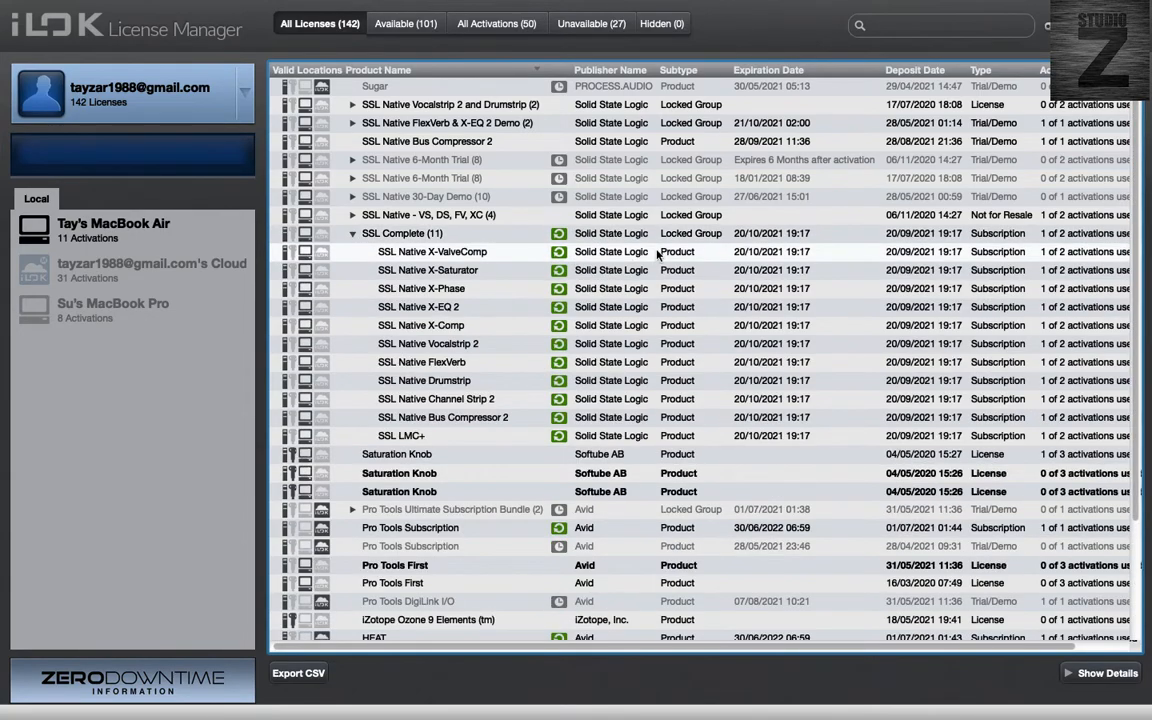
pyautogui.hscroll(2, 770, 330)
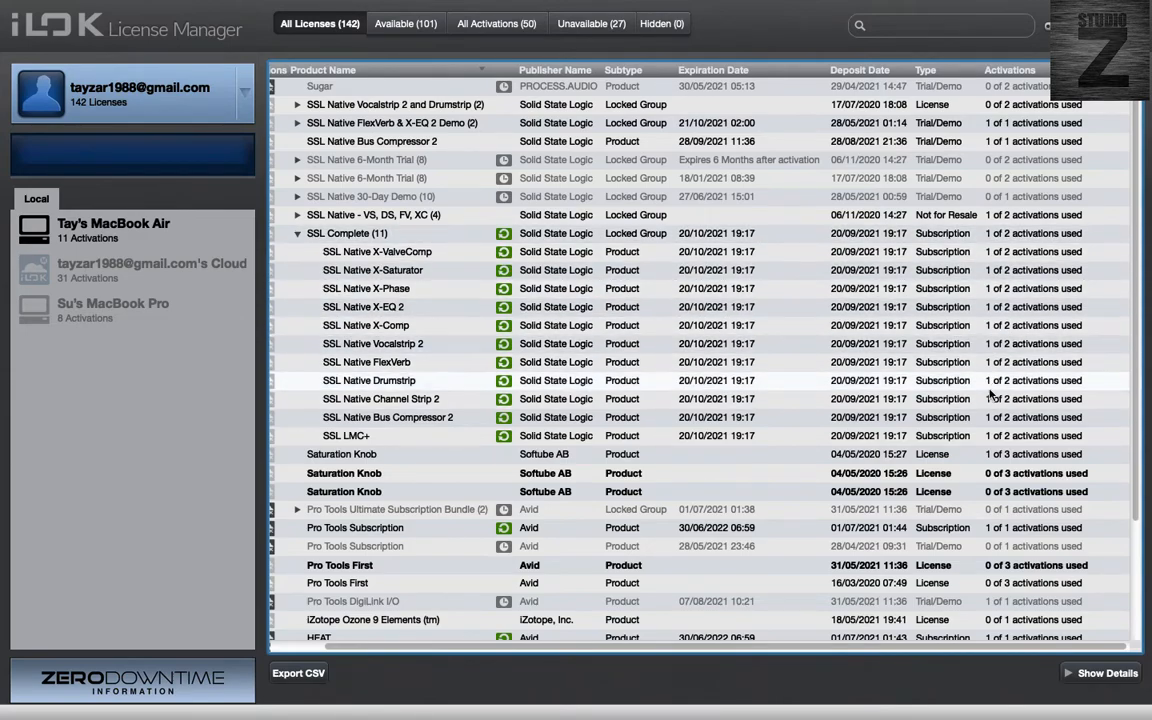
pyautogui.hscroll(-2, 851, 319)
pyautogui.scroll(-1, 851, 319)
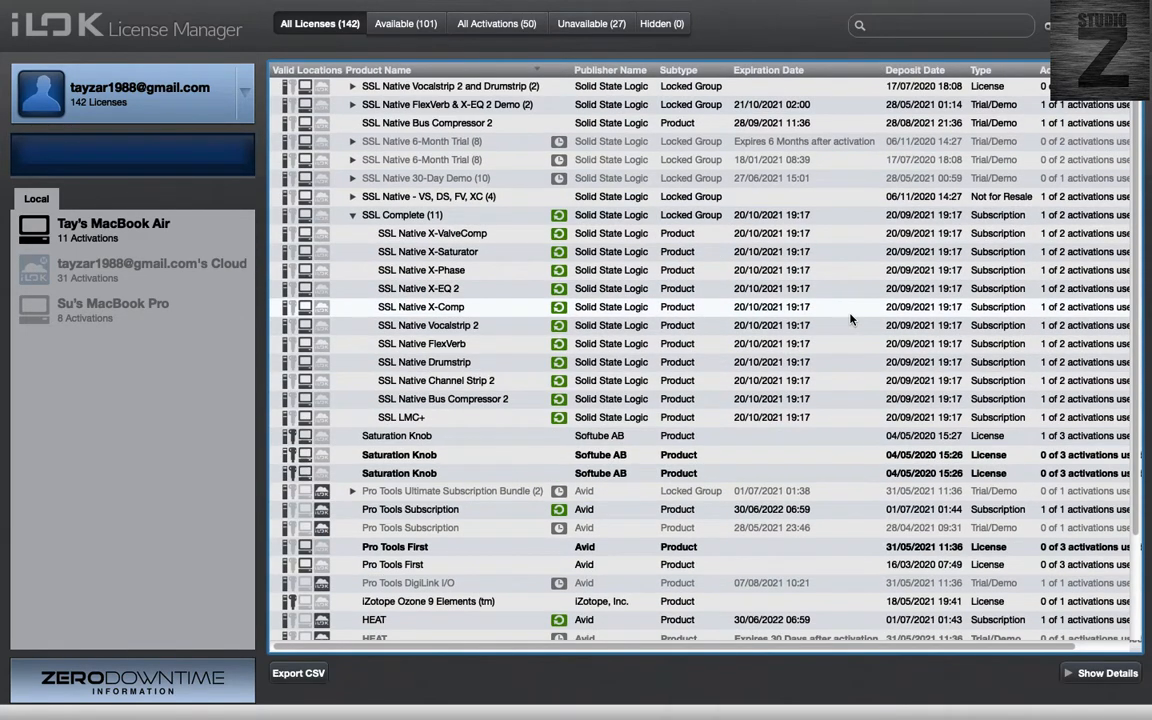
pyautogui.moveTo(817, 6)
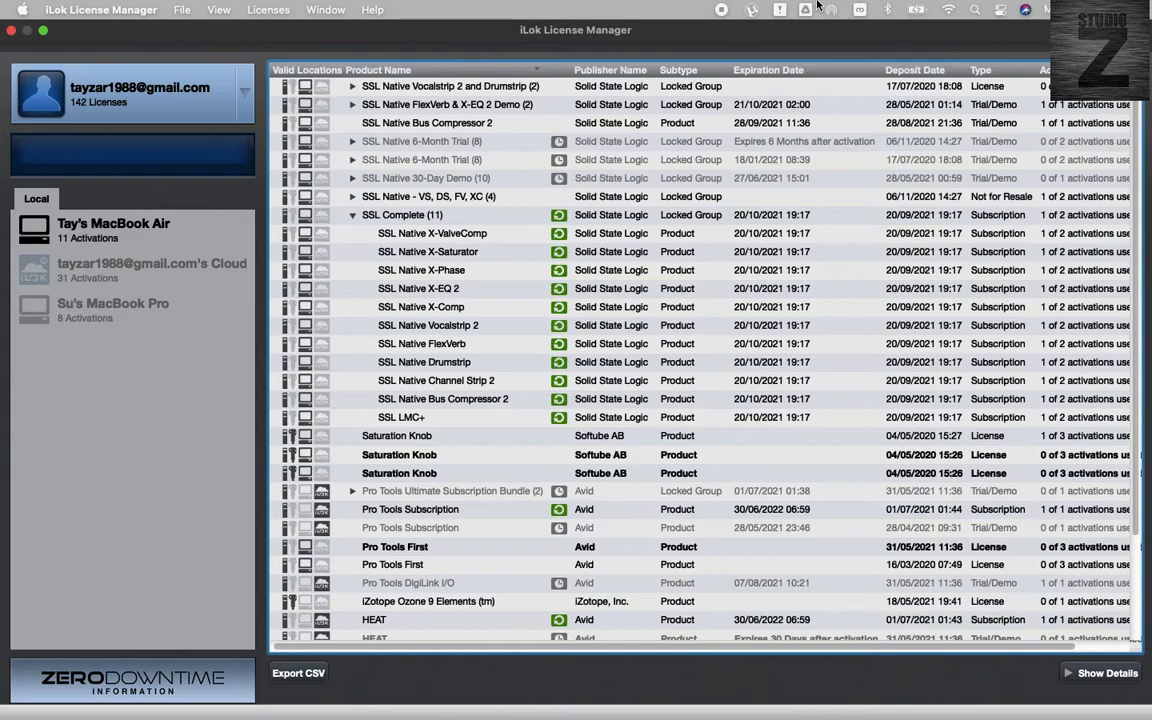